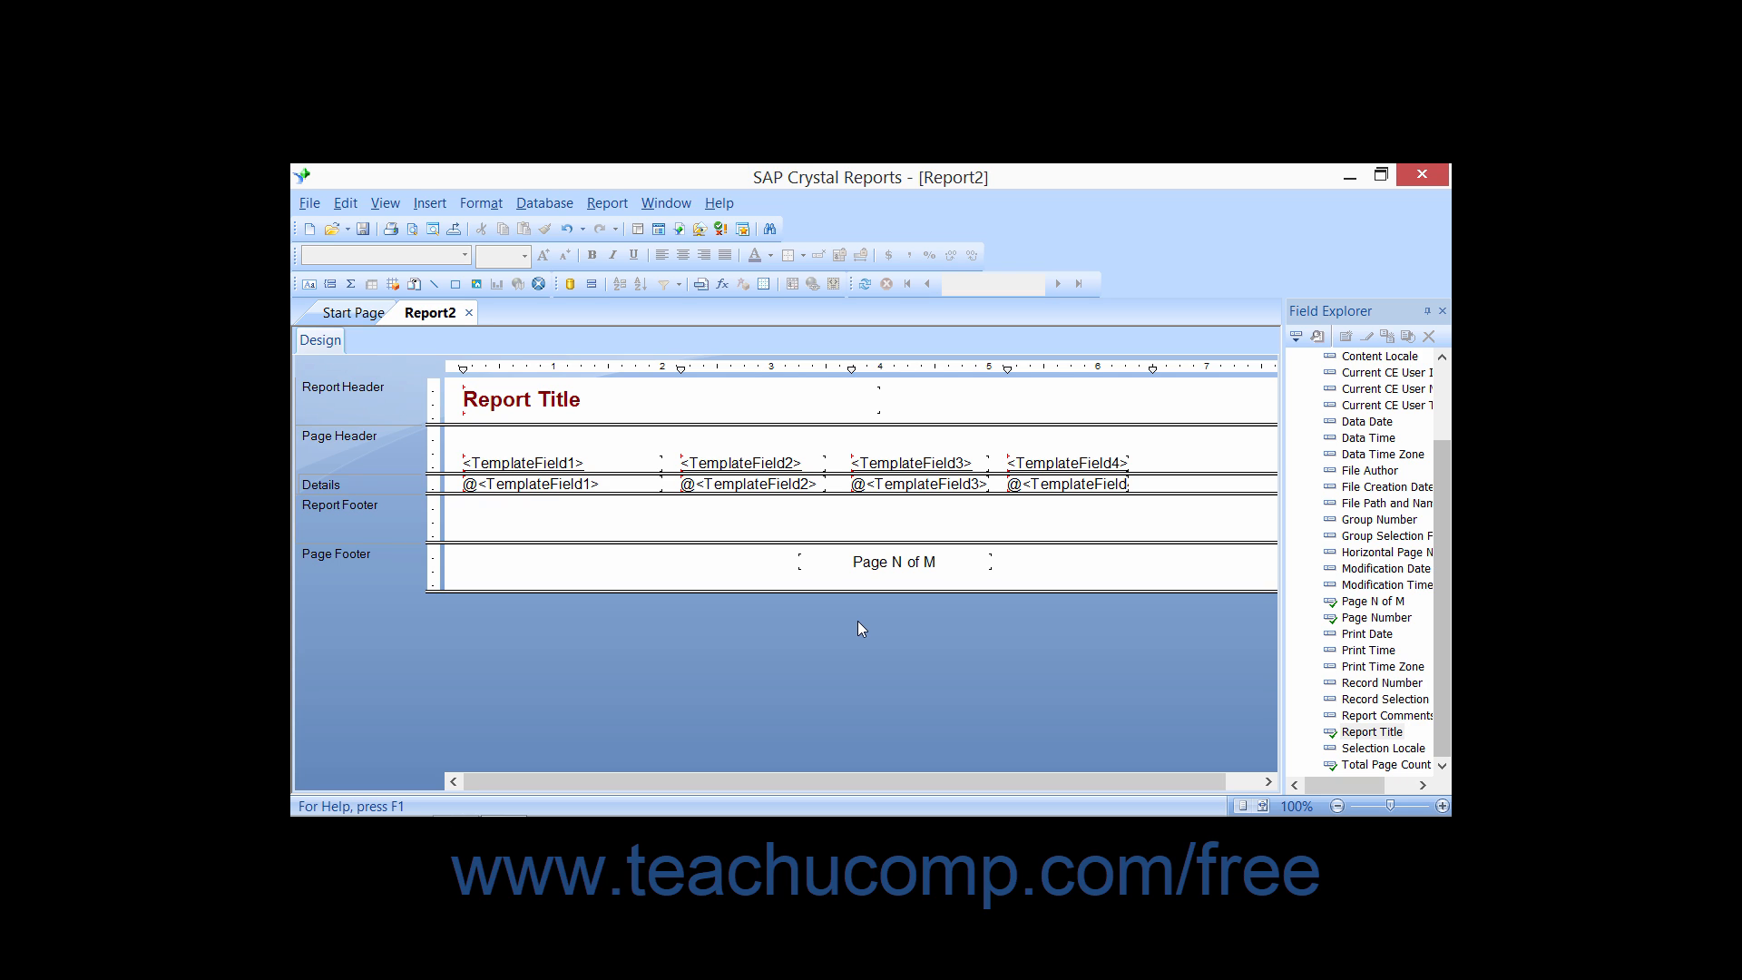
Step: Create a blank report without choosing a data source, and close it without saving
click(358, 313)
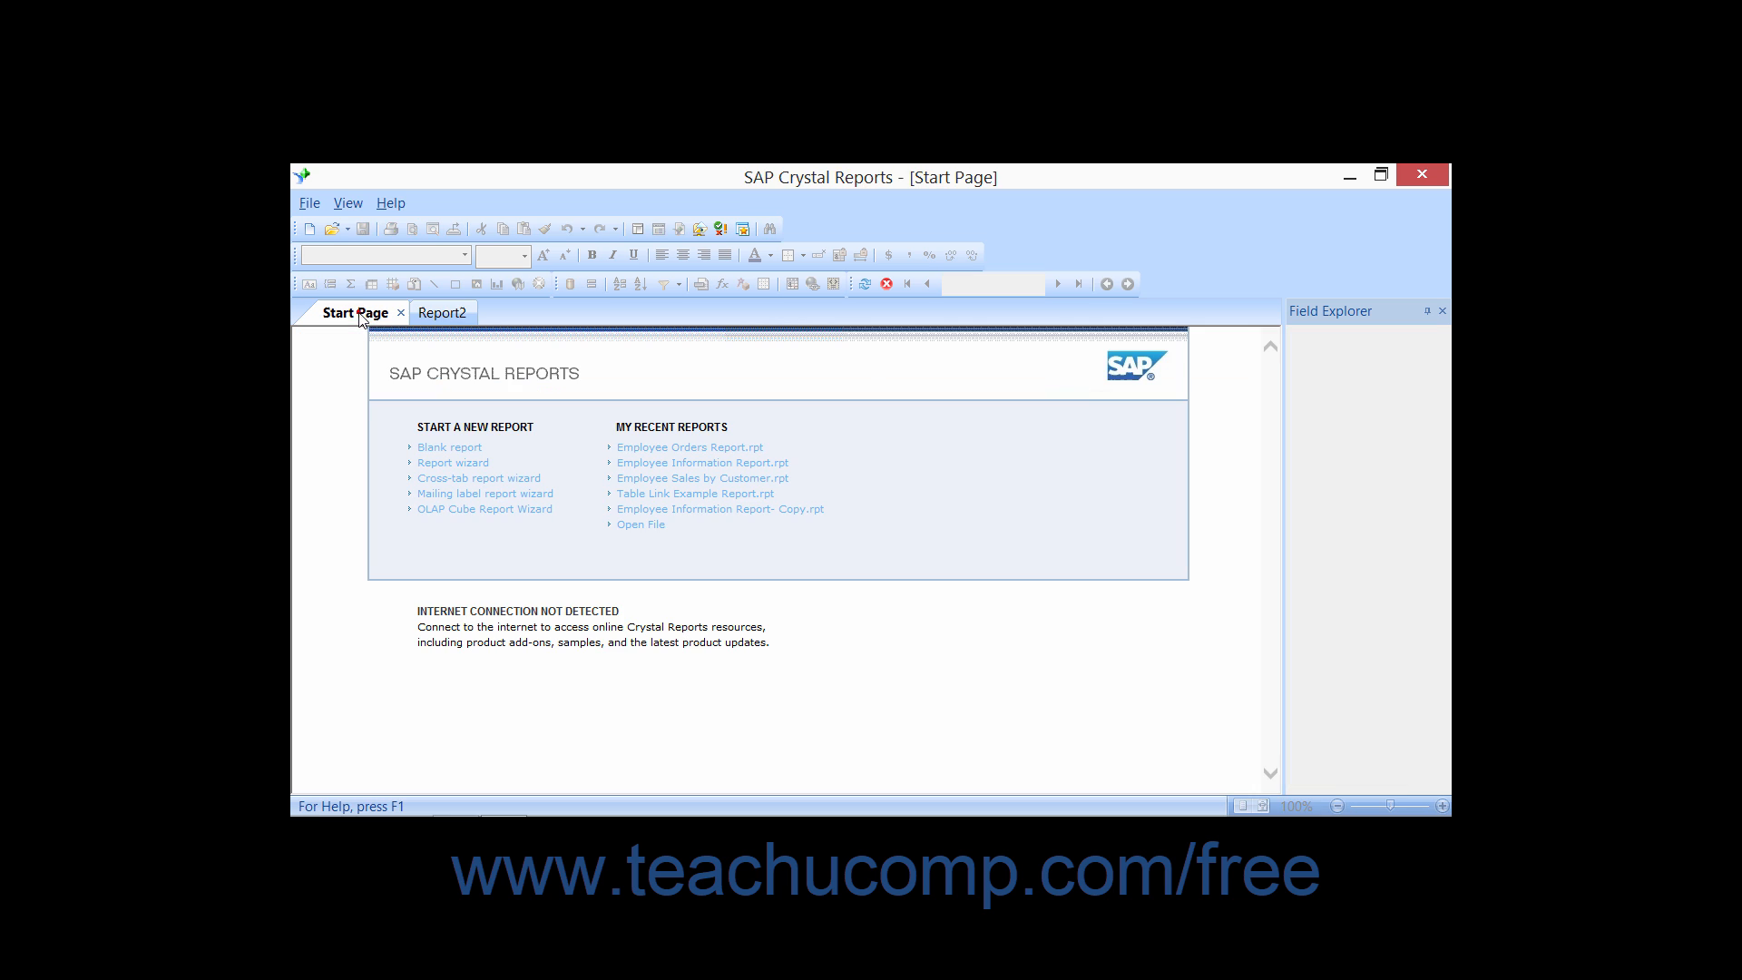
click(438, 451)
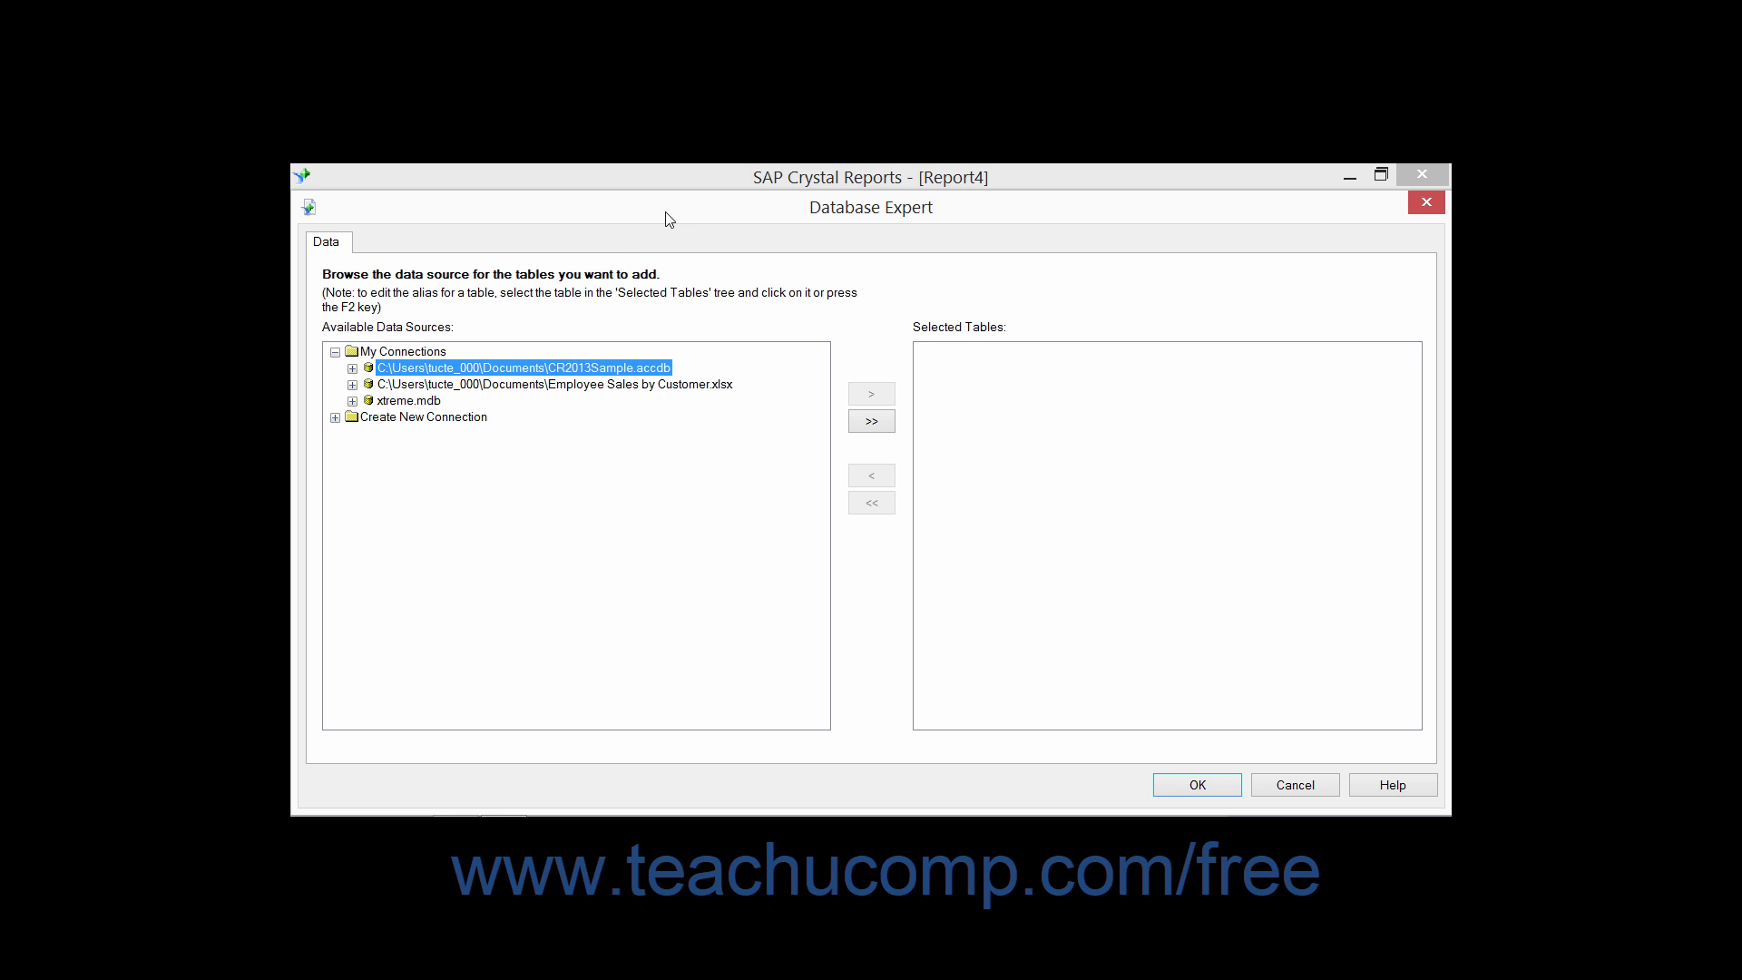
click(1284, 784)
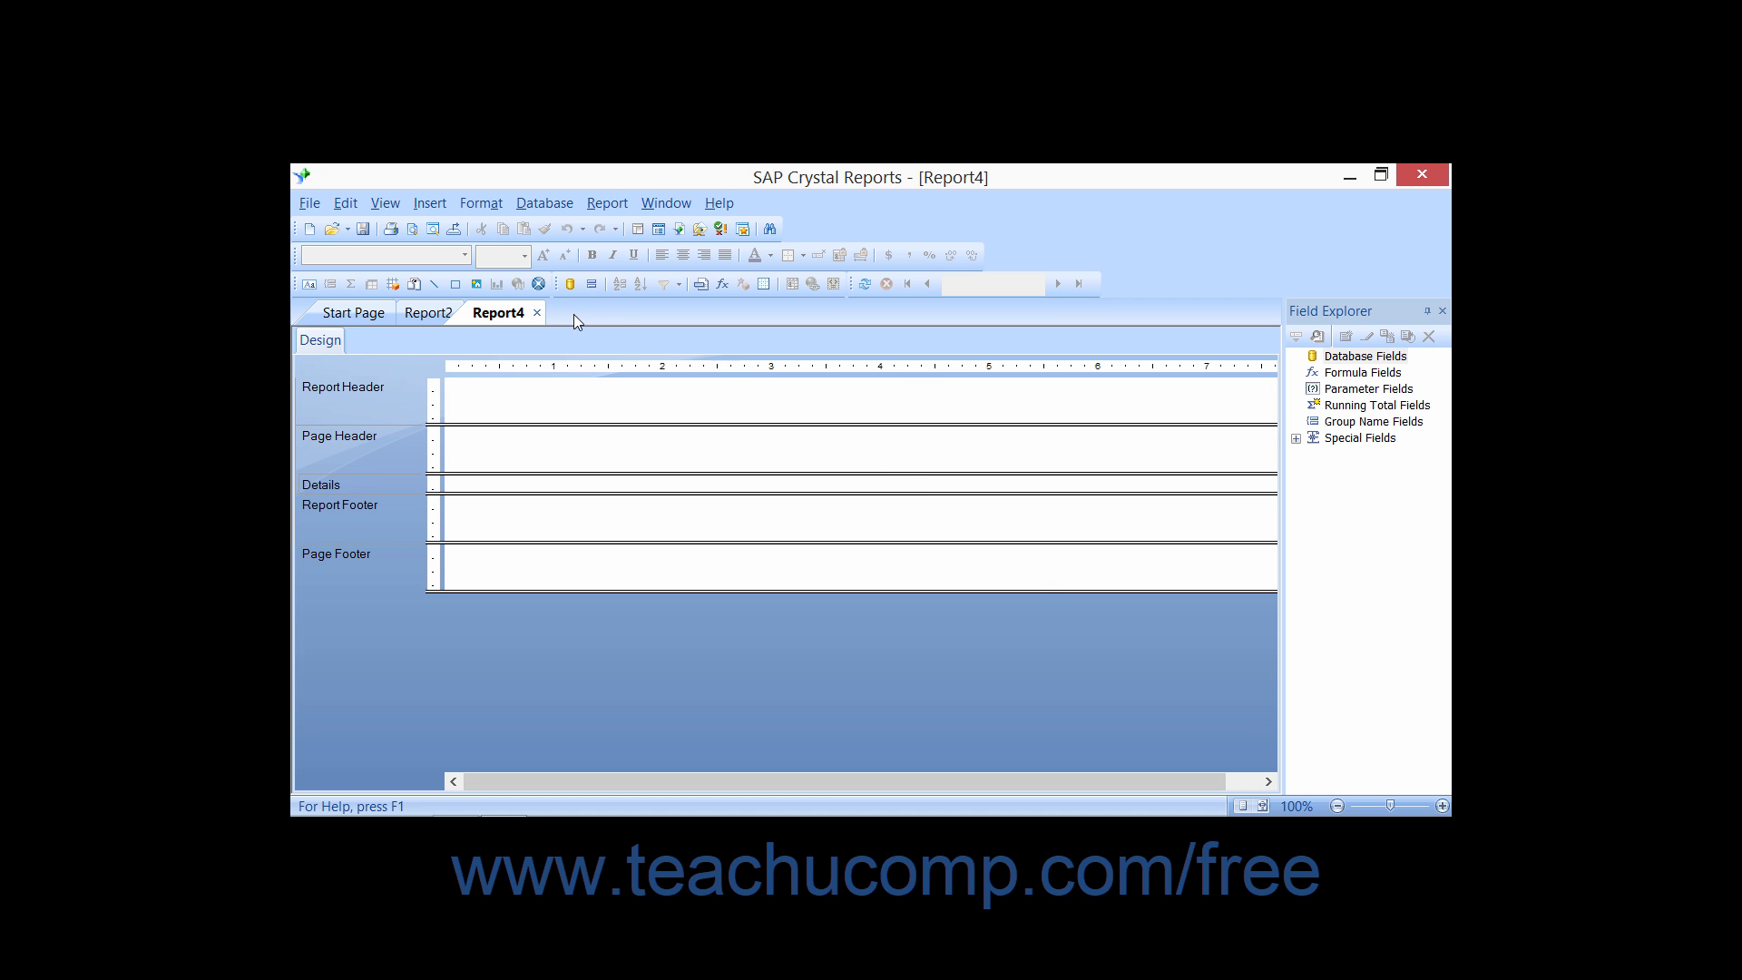
click(537, 313)
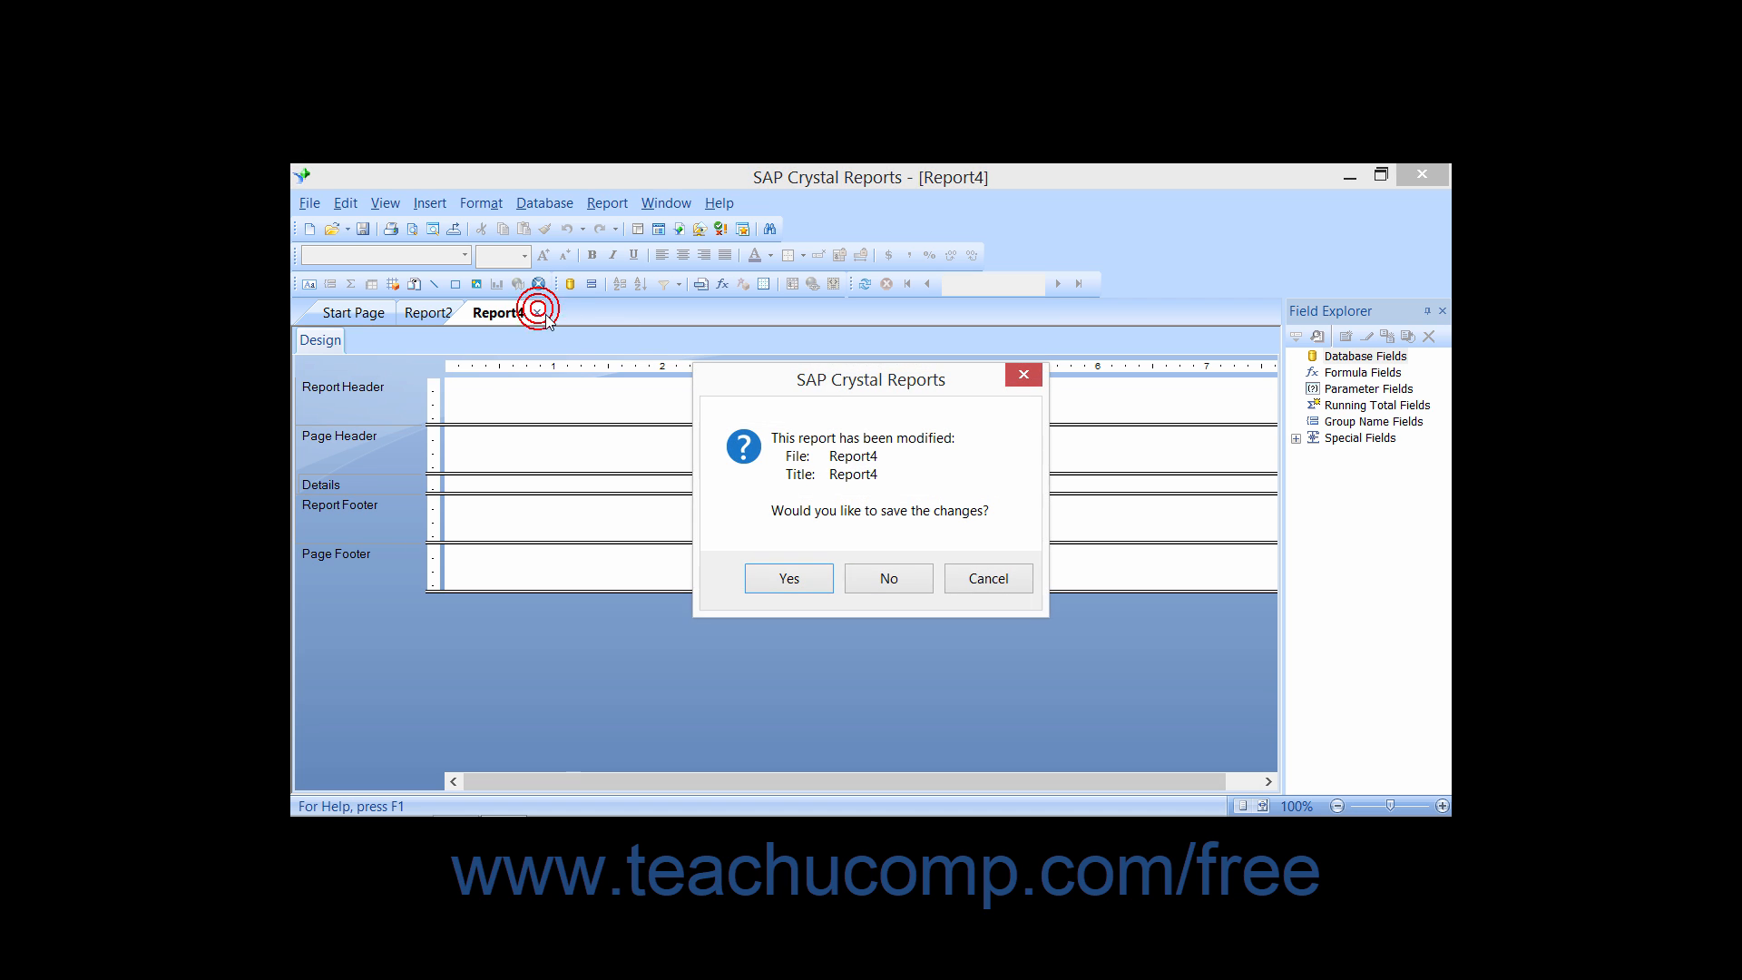
click(876, 578)
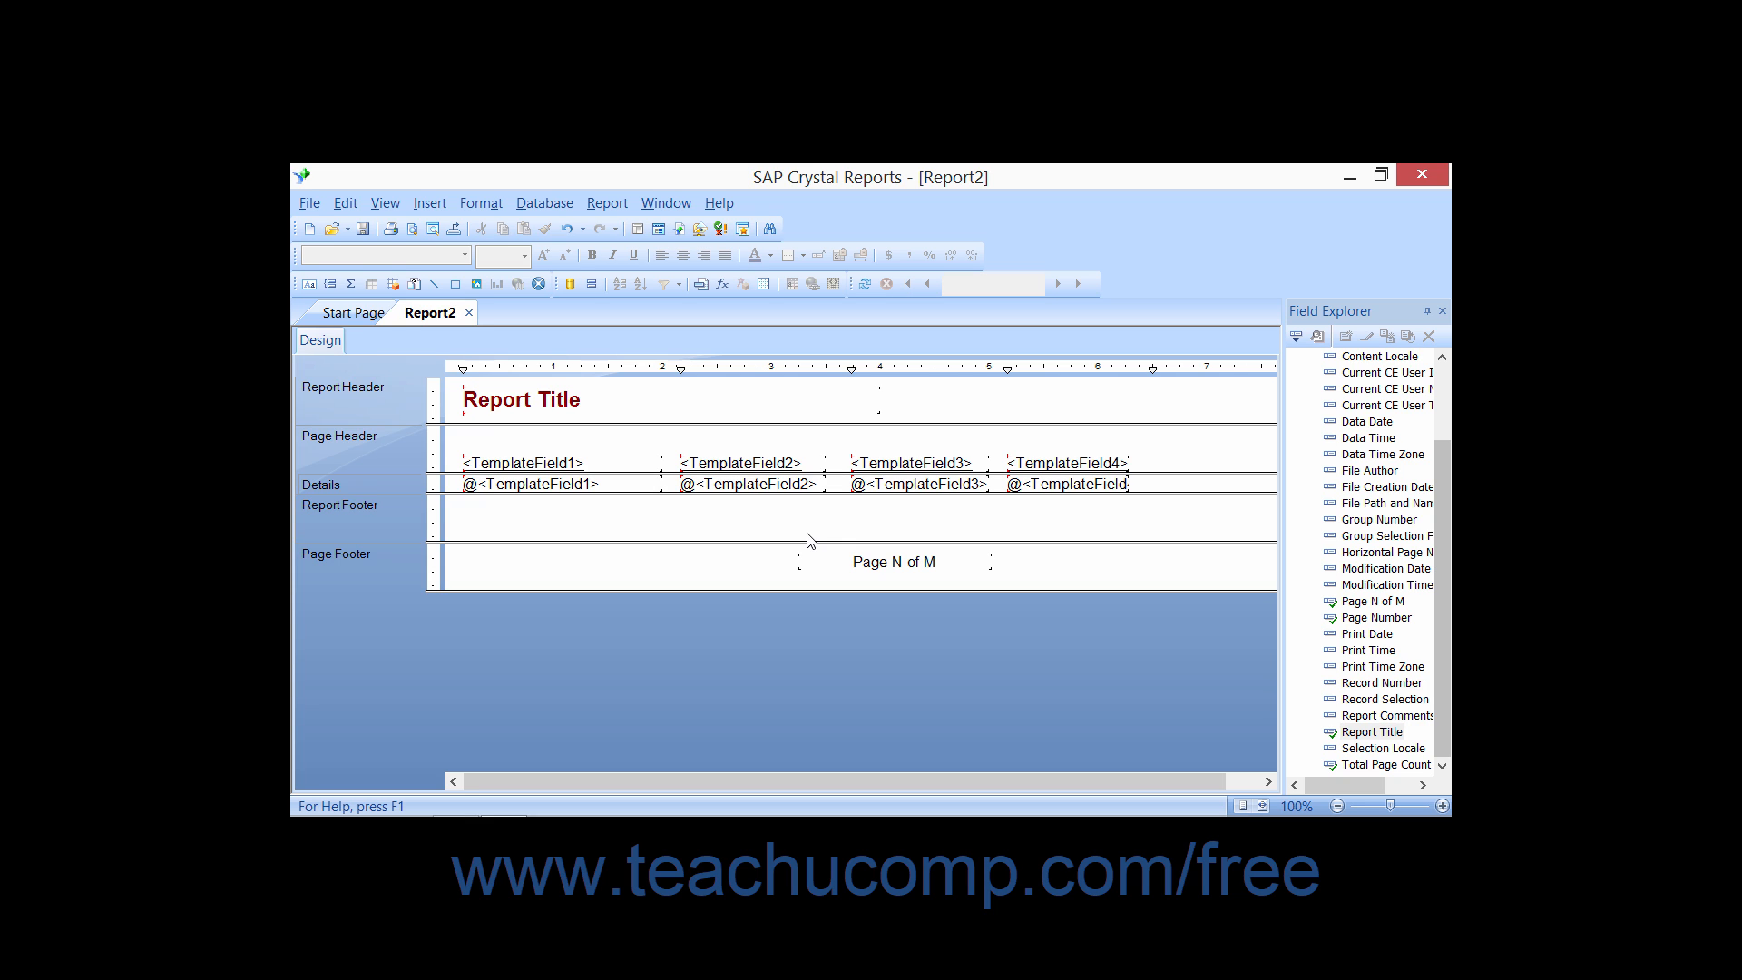
Step: Insert a template field object in the Details section after the fourth template field, and list the report's formula fields
click(664, 406)
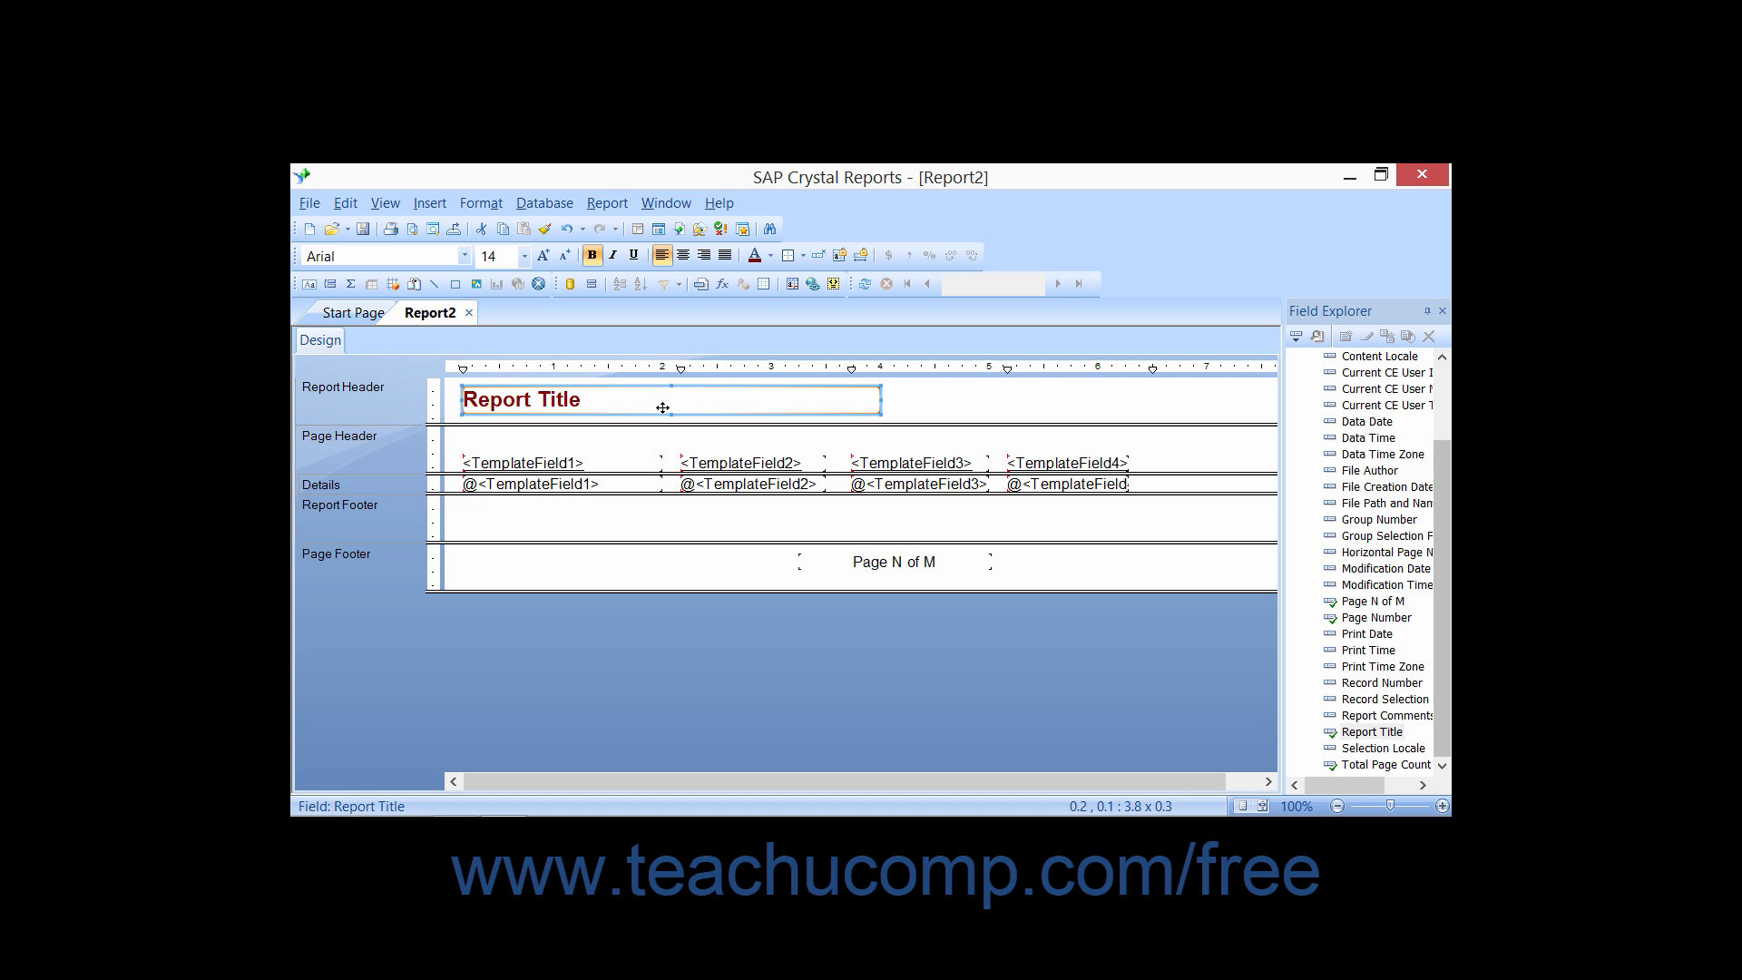
click(562, 483)
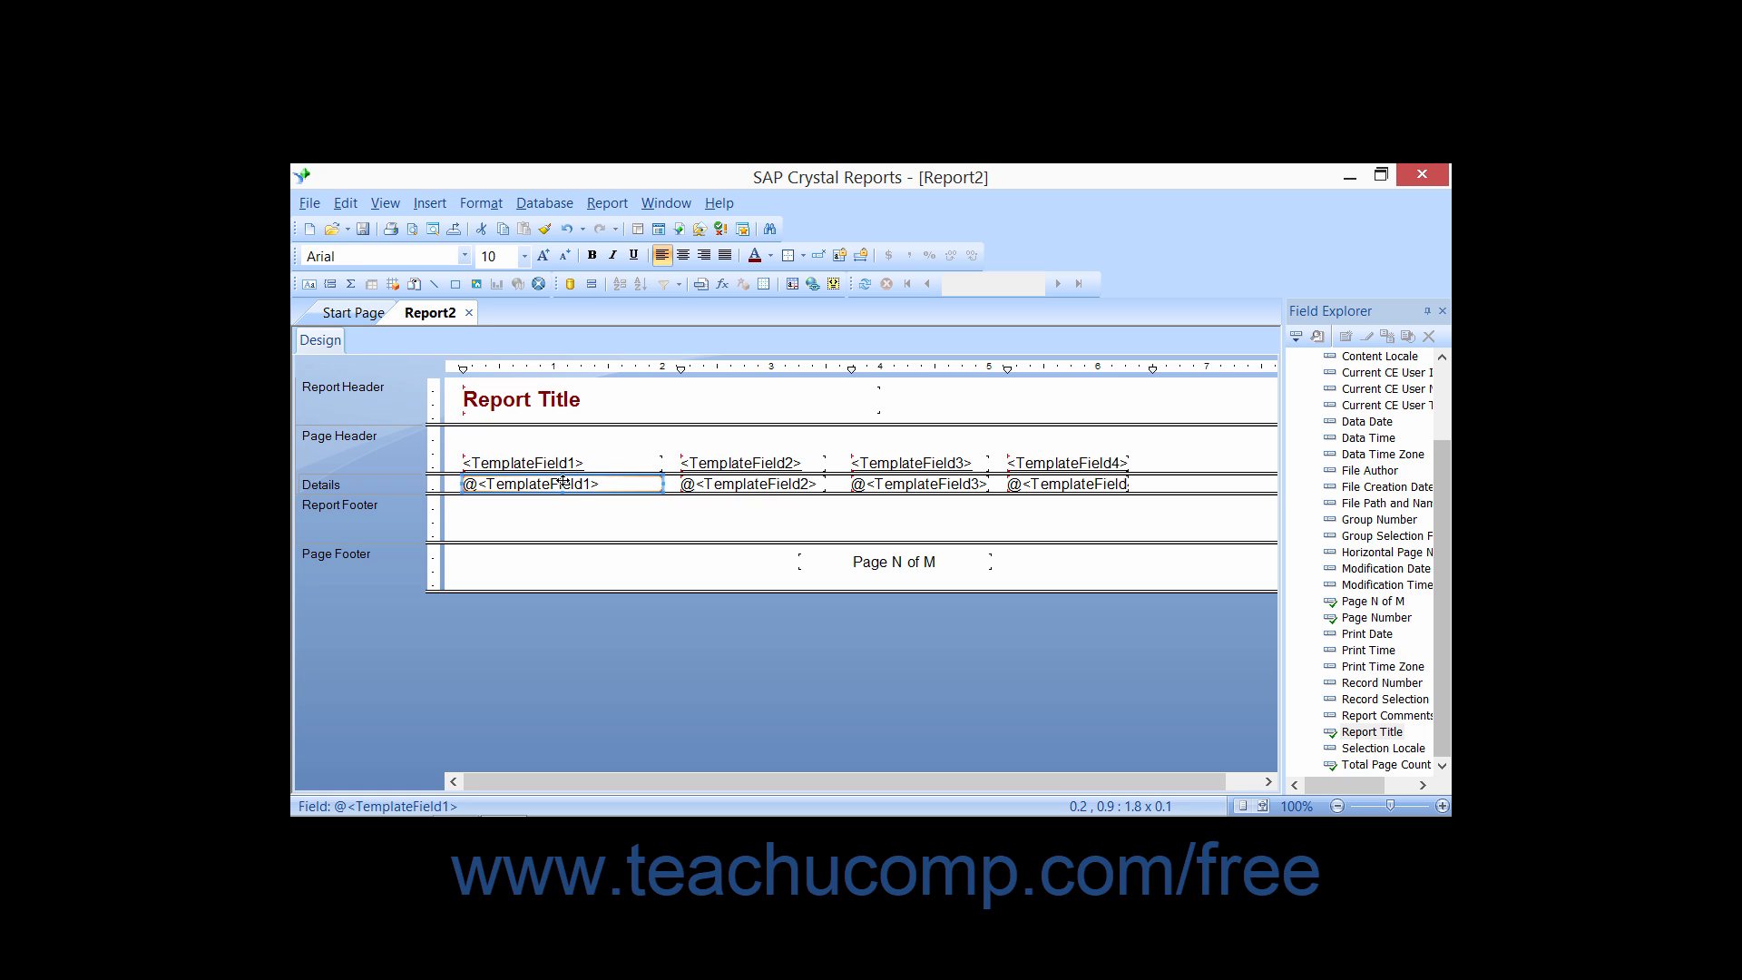
click(434, 204)
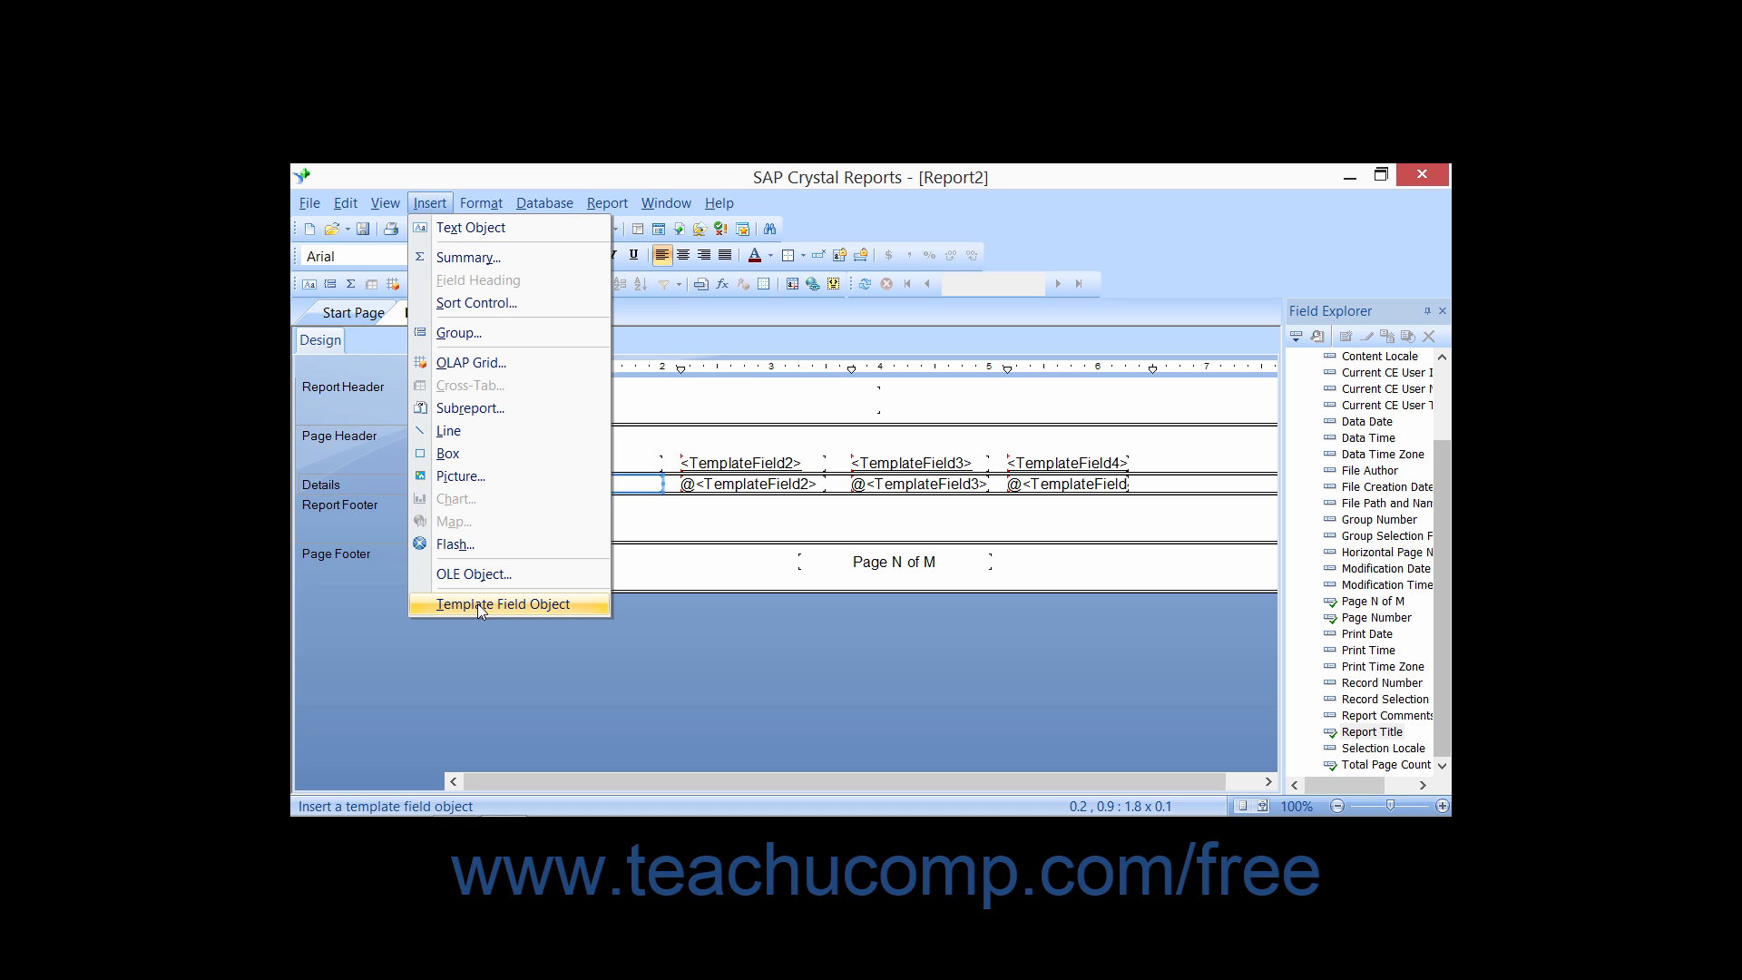
click(477, 603)
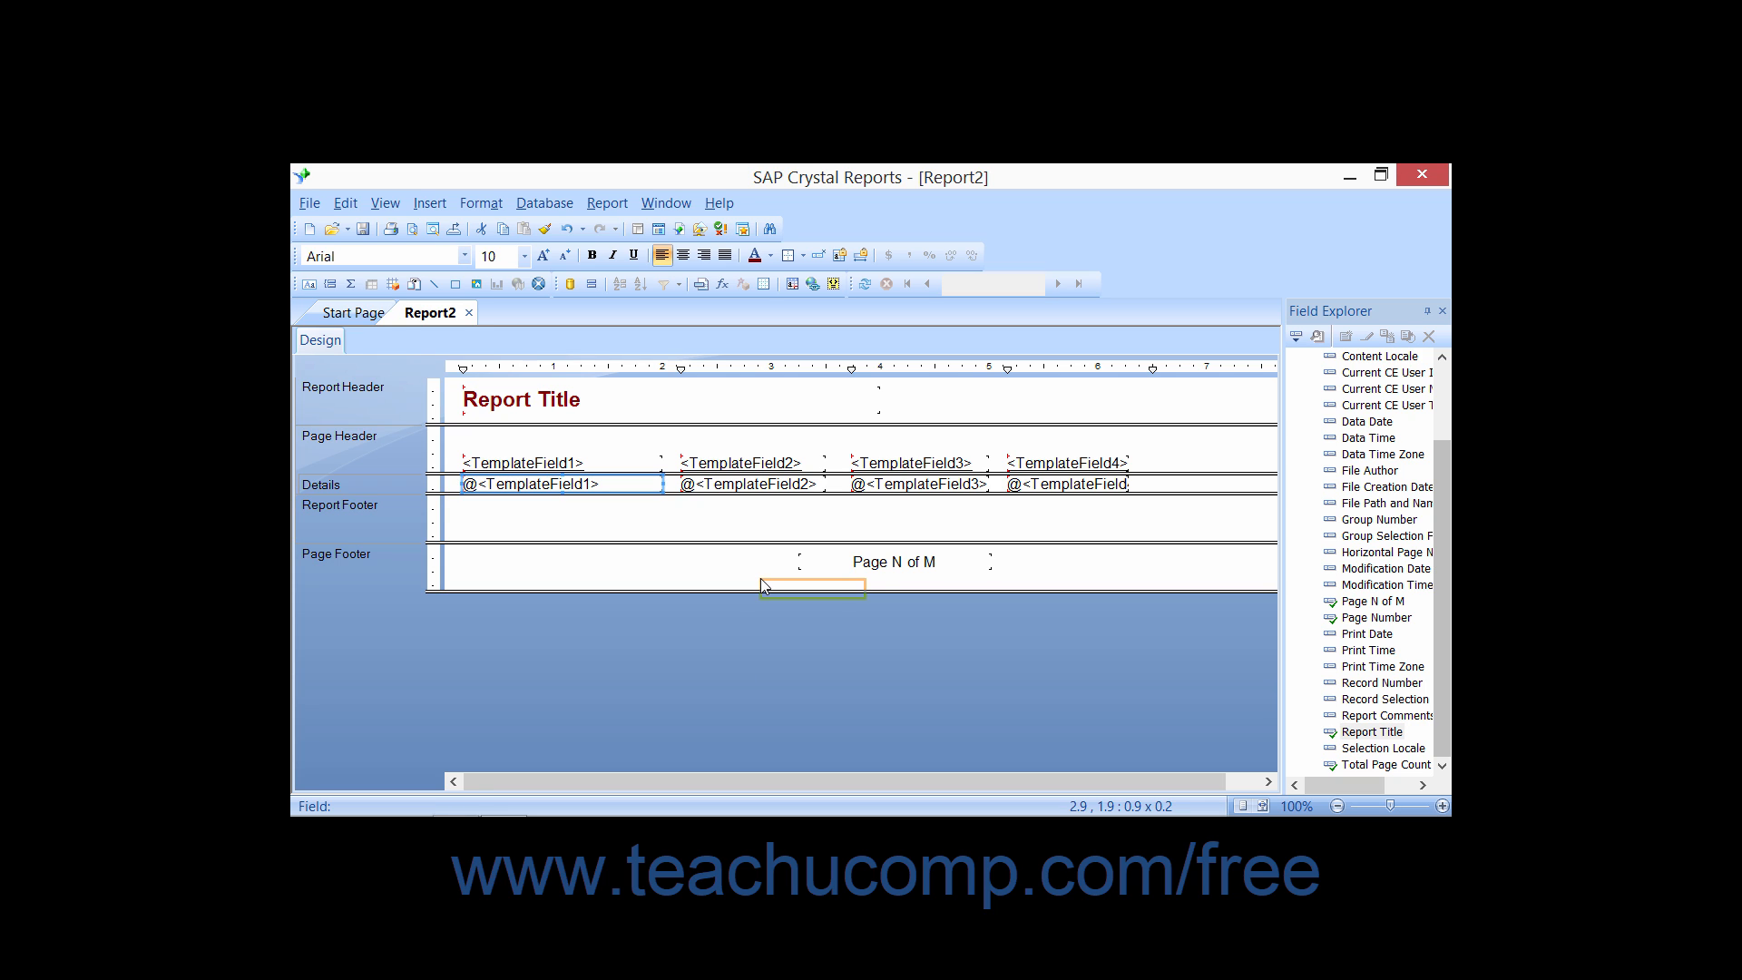
click(1160, 486)
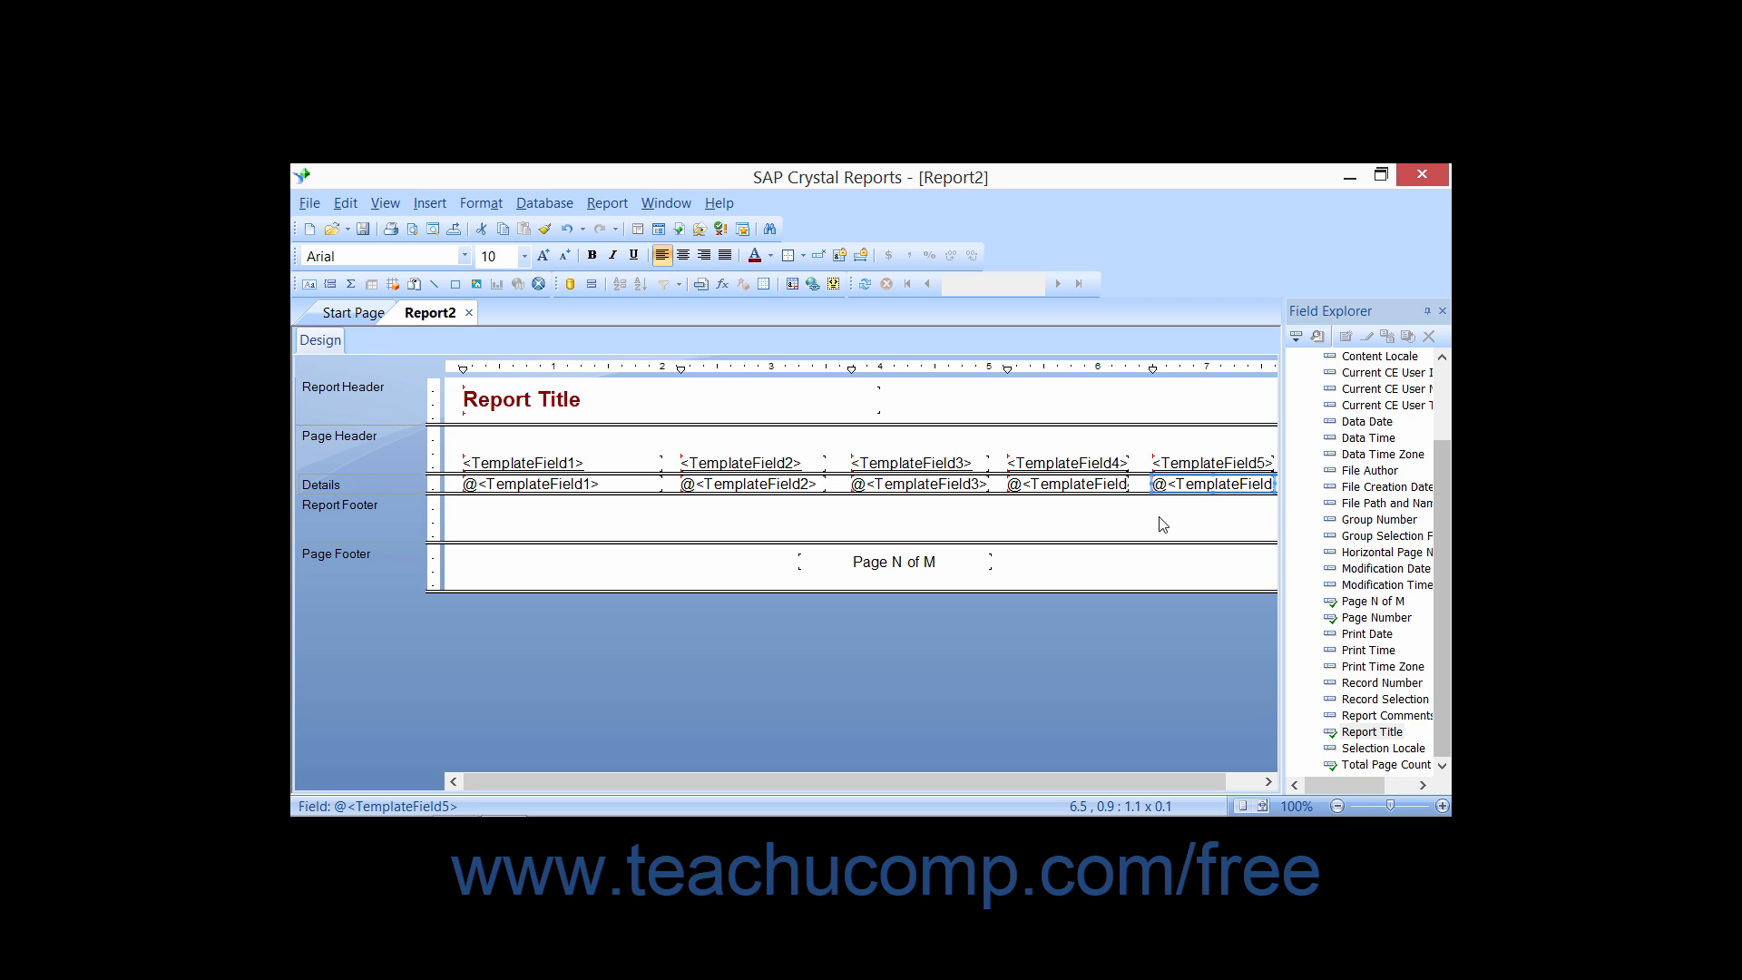
click(1445, 379)
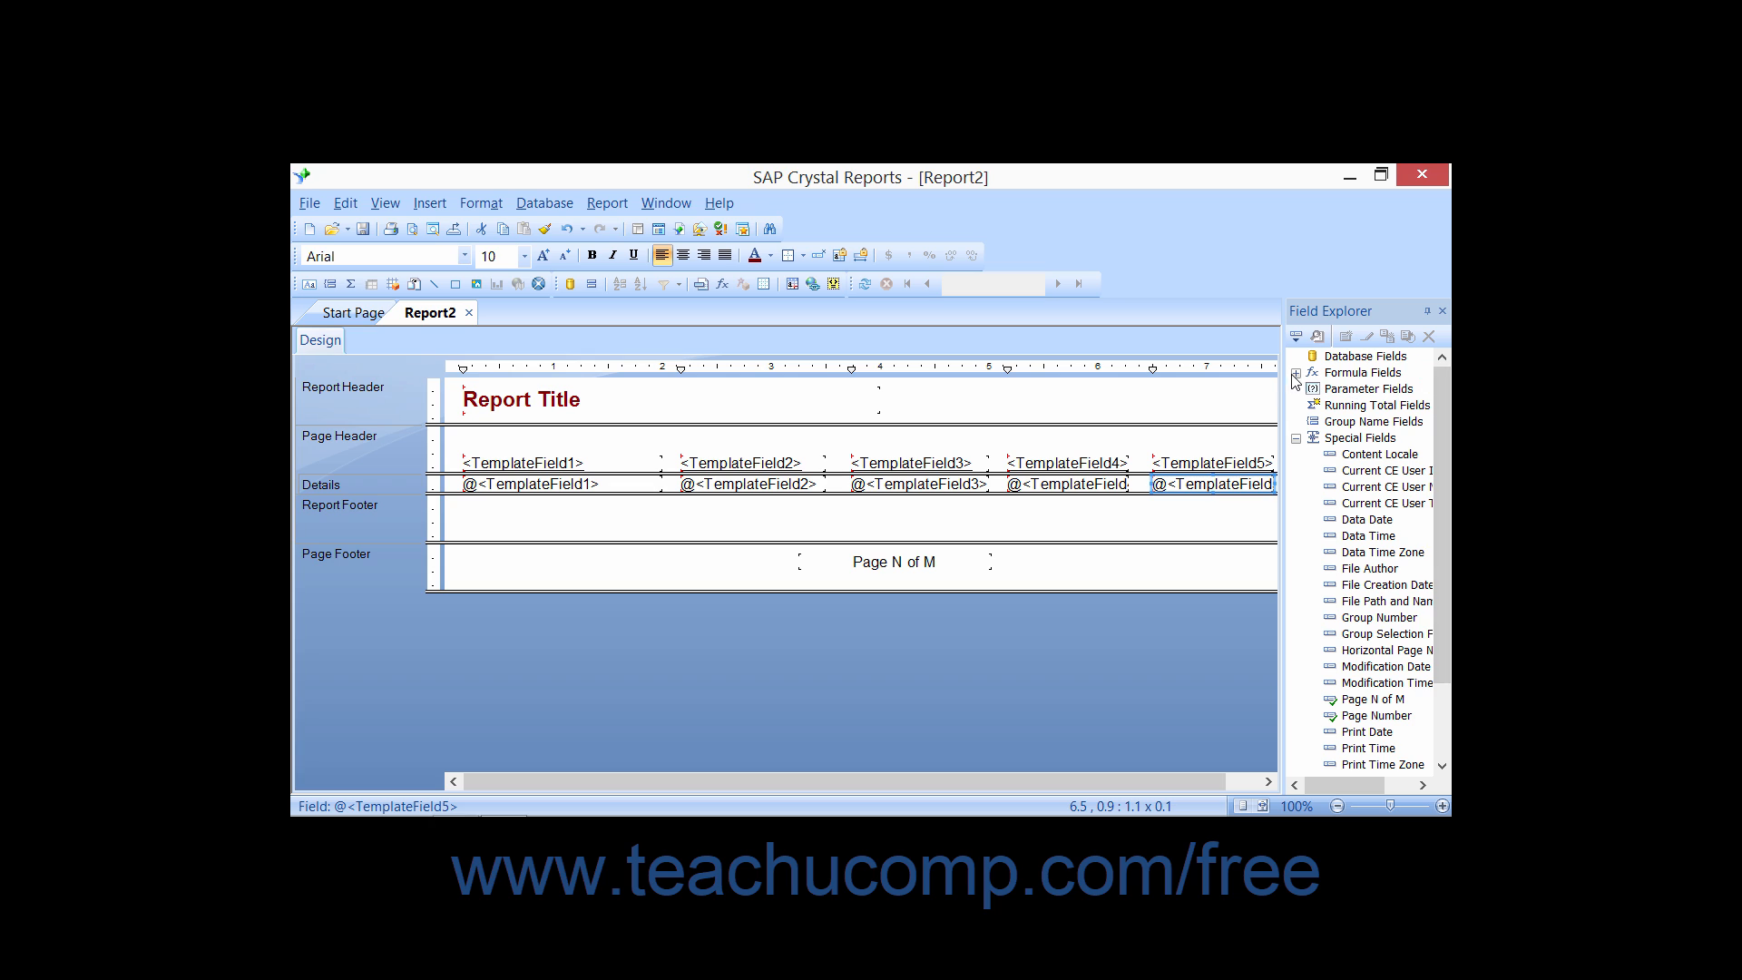
click(1296, 374)
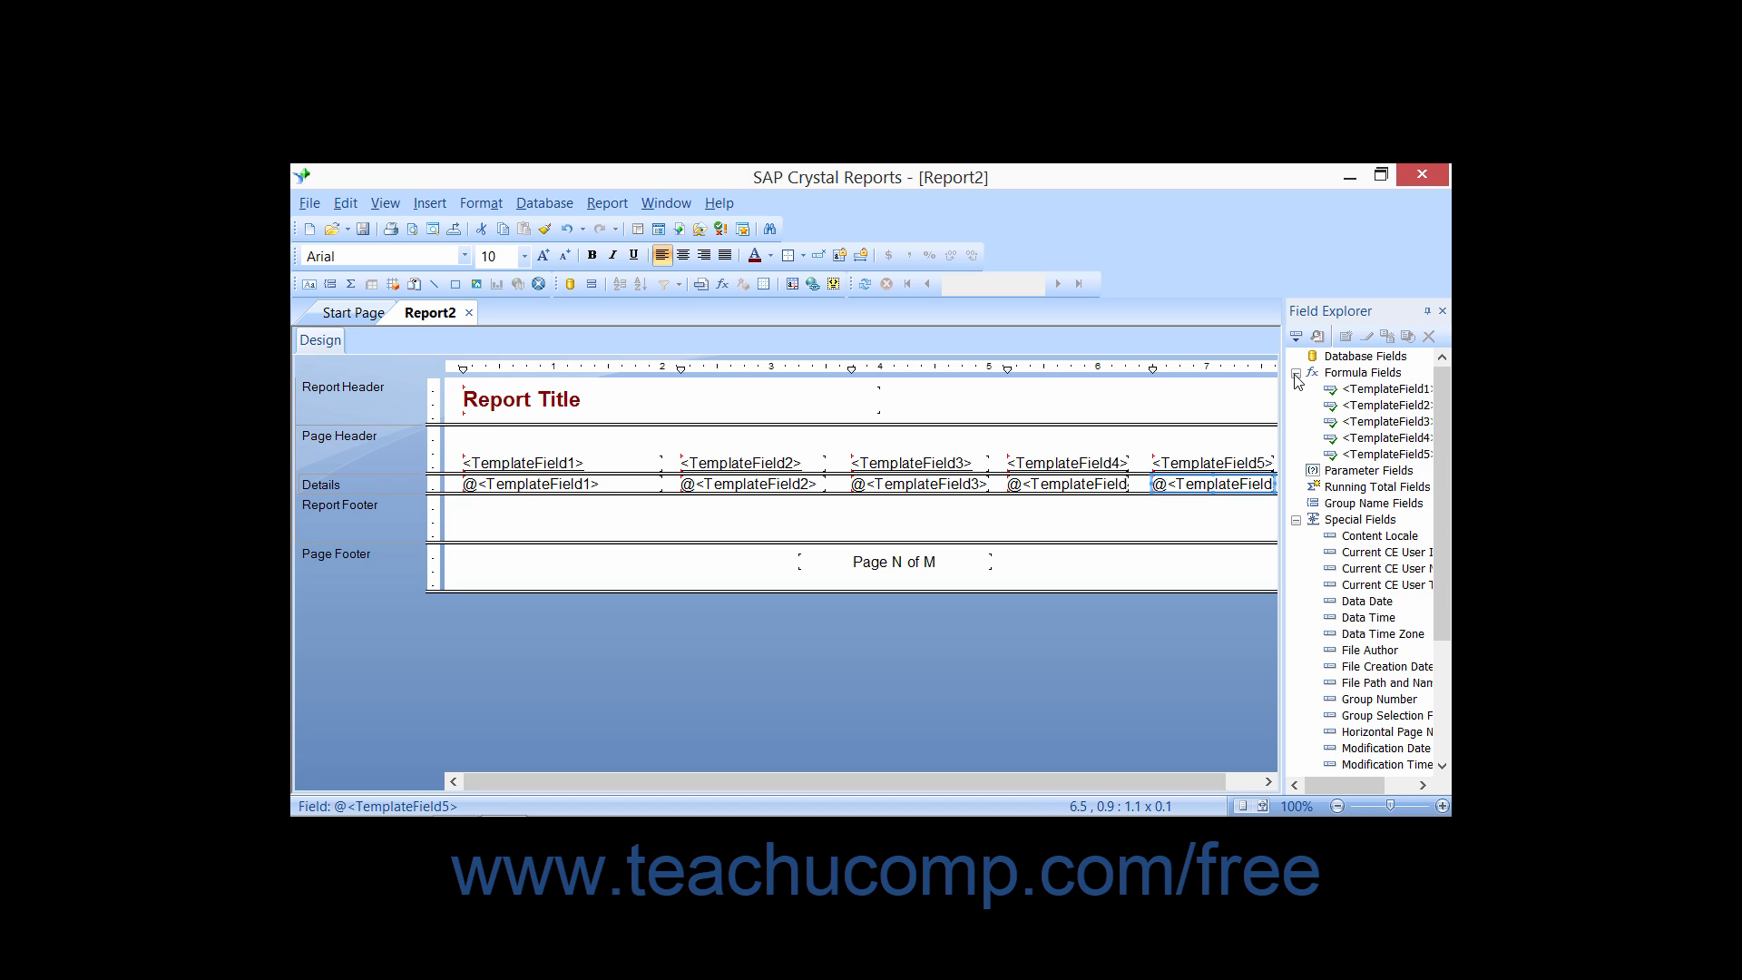
click(756, 397)
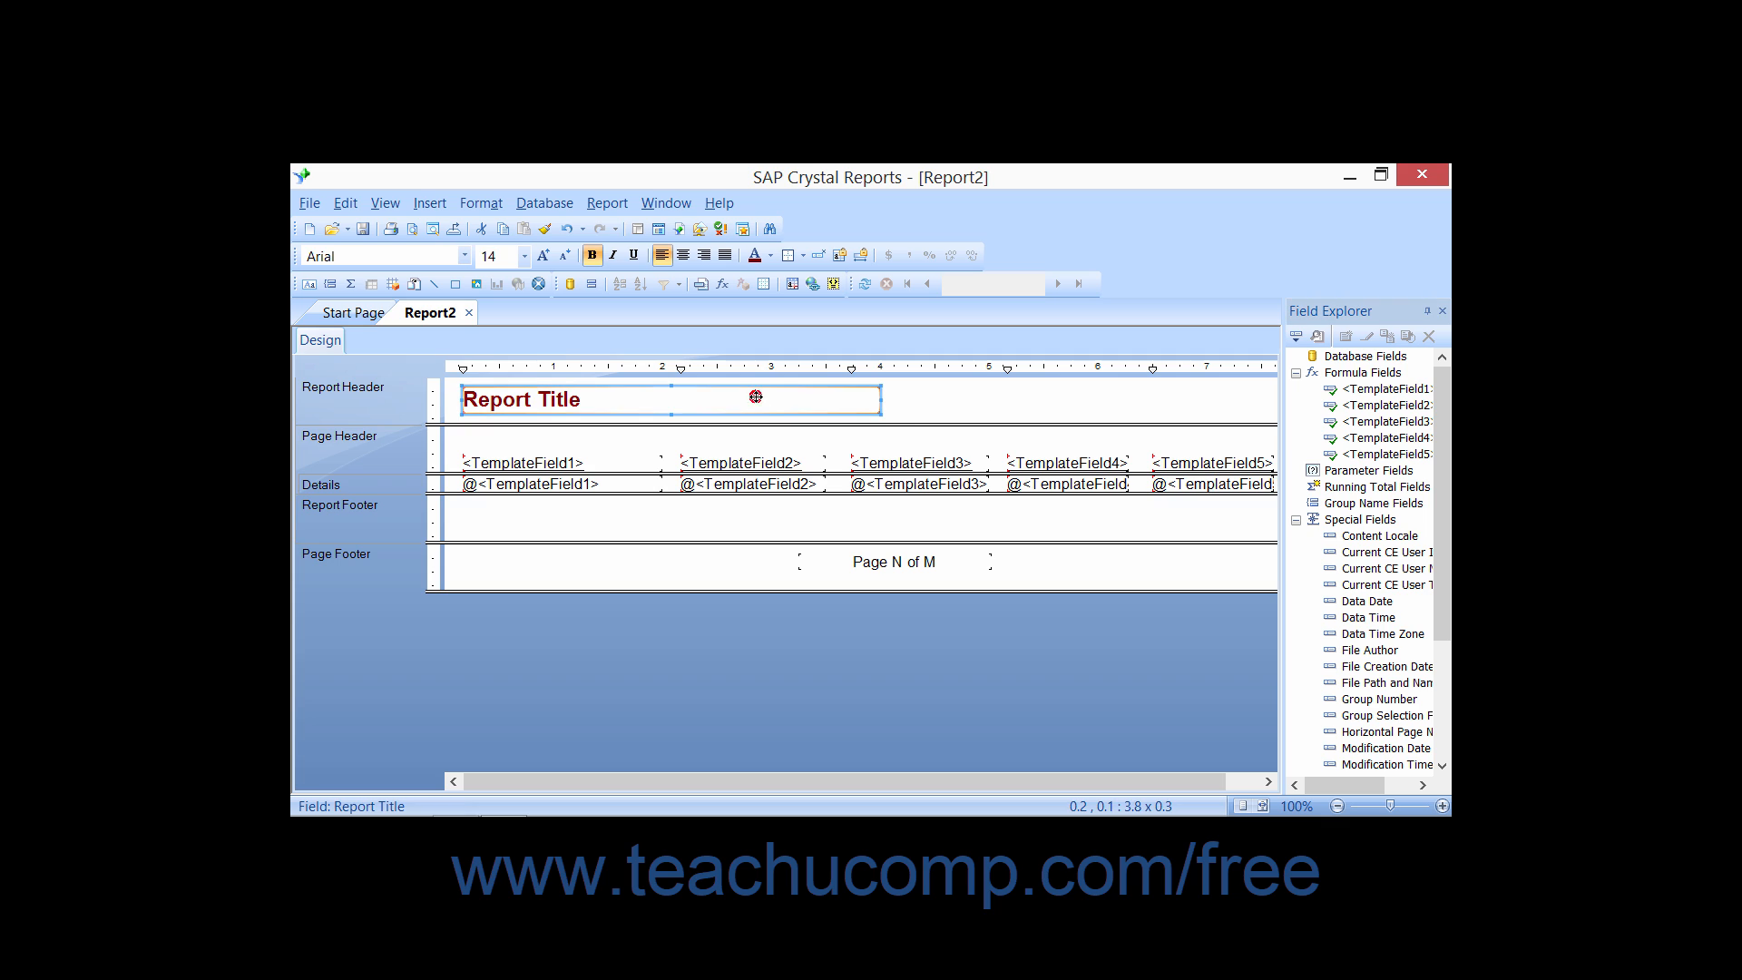
click(545, 484)
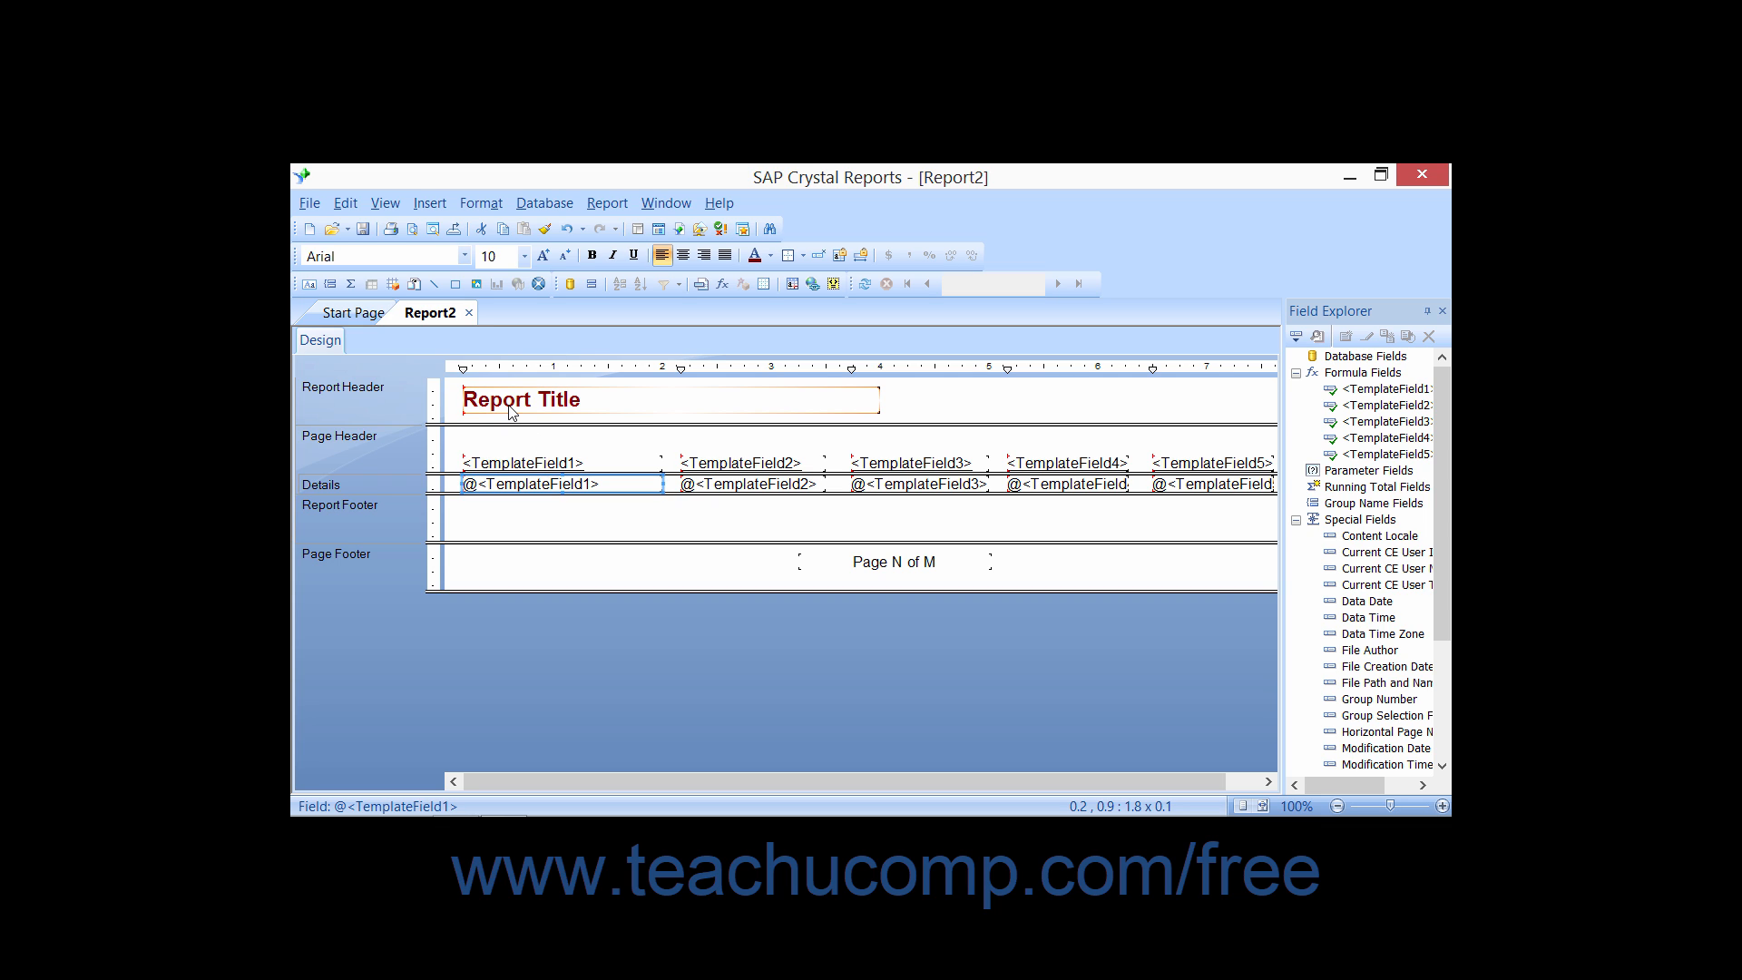
Step: View the report's statistics in its document properties and set the Template summary property to Custom Template
click(310, 203)
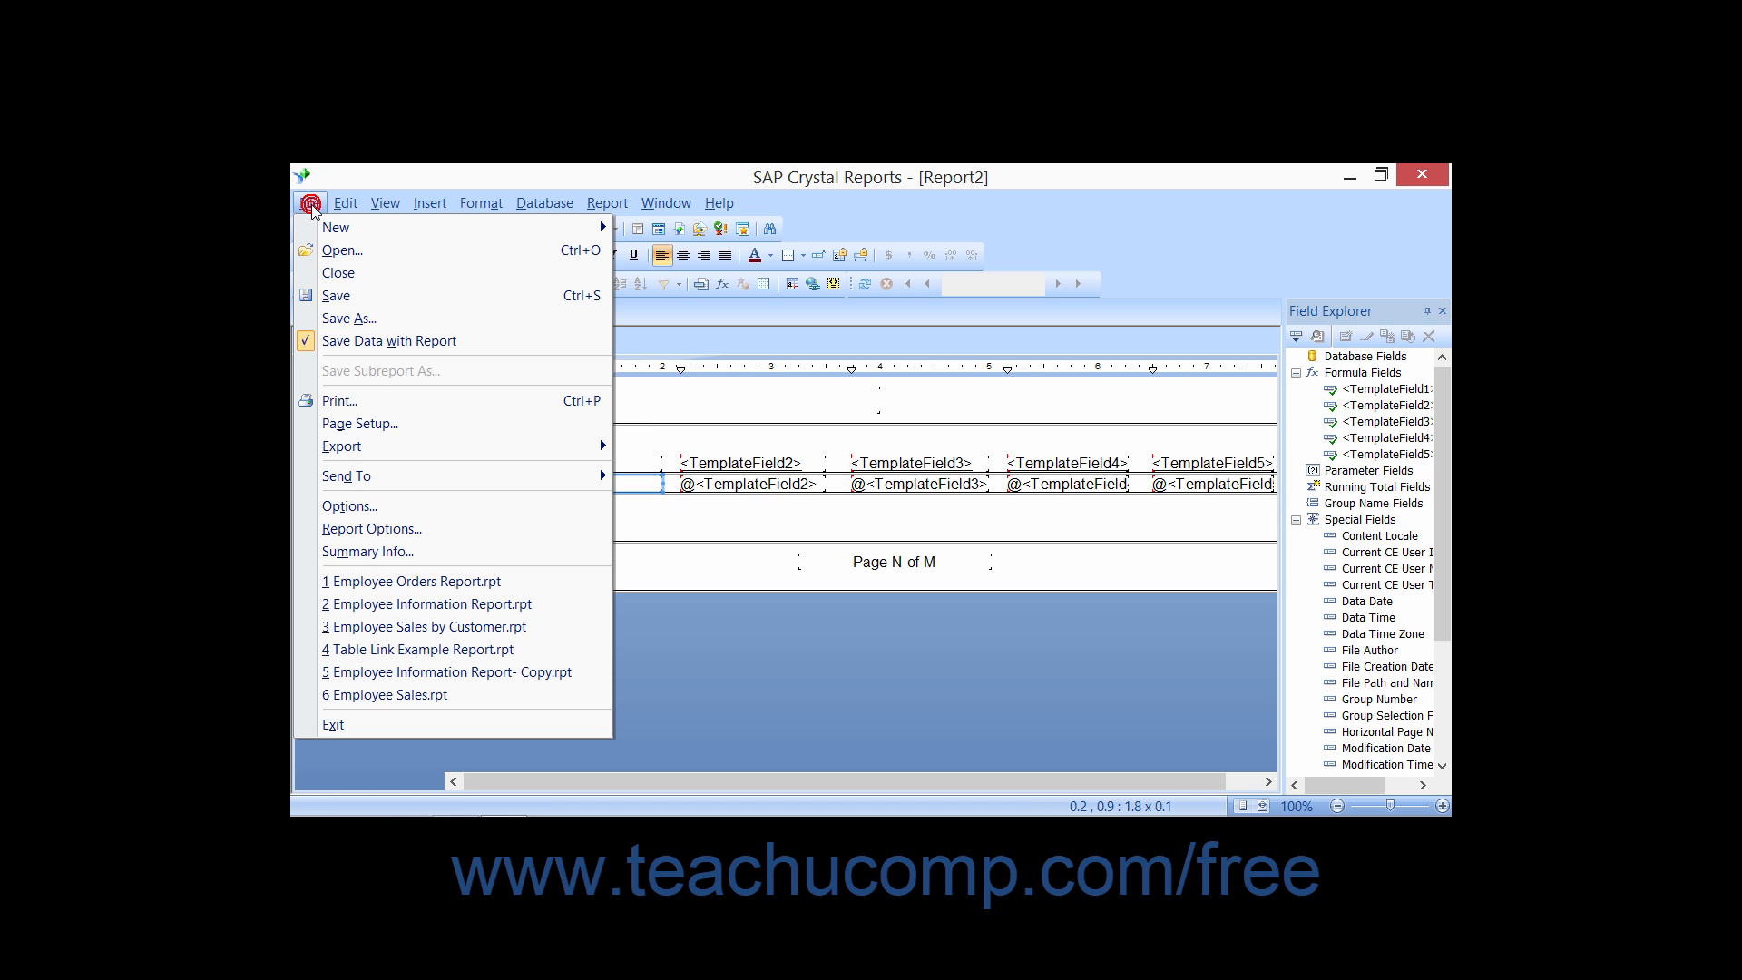
click(388, 554)
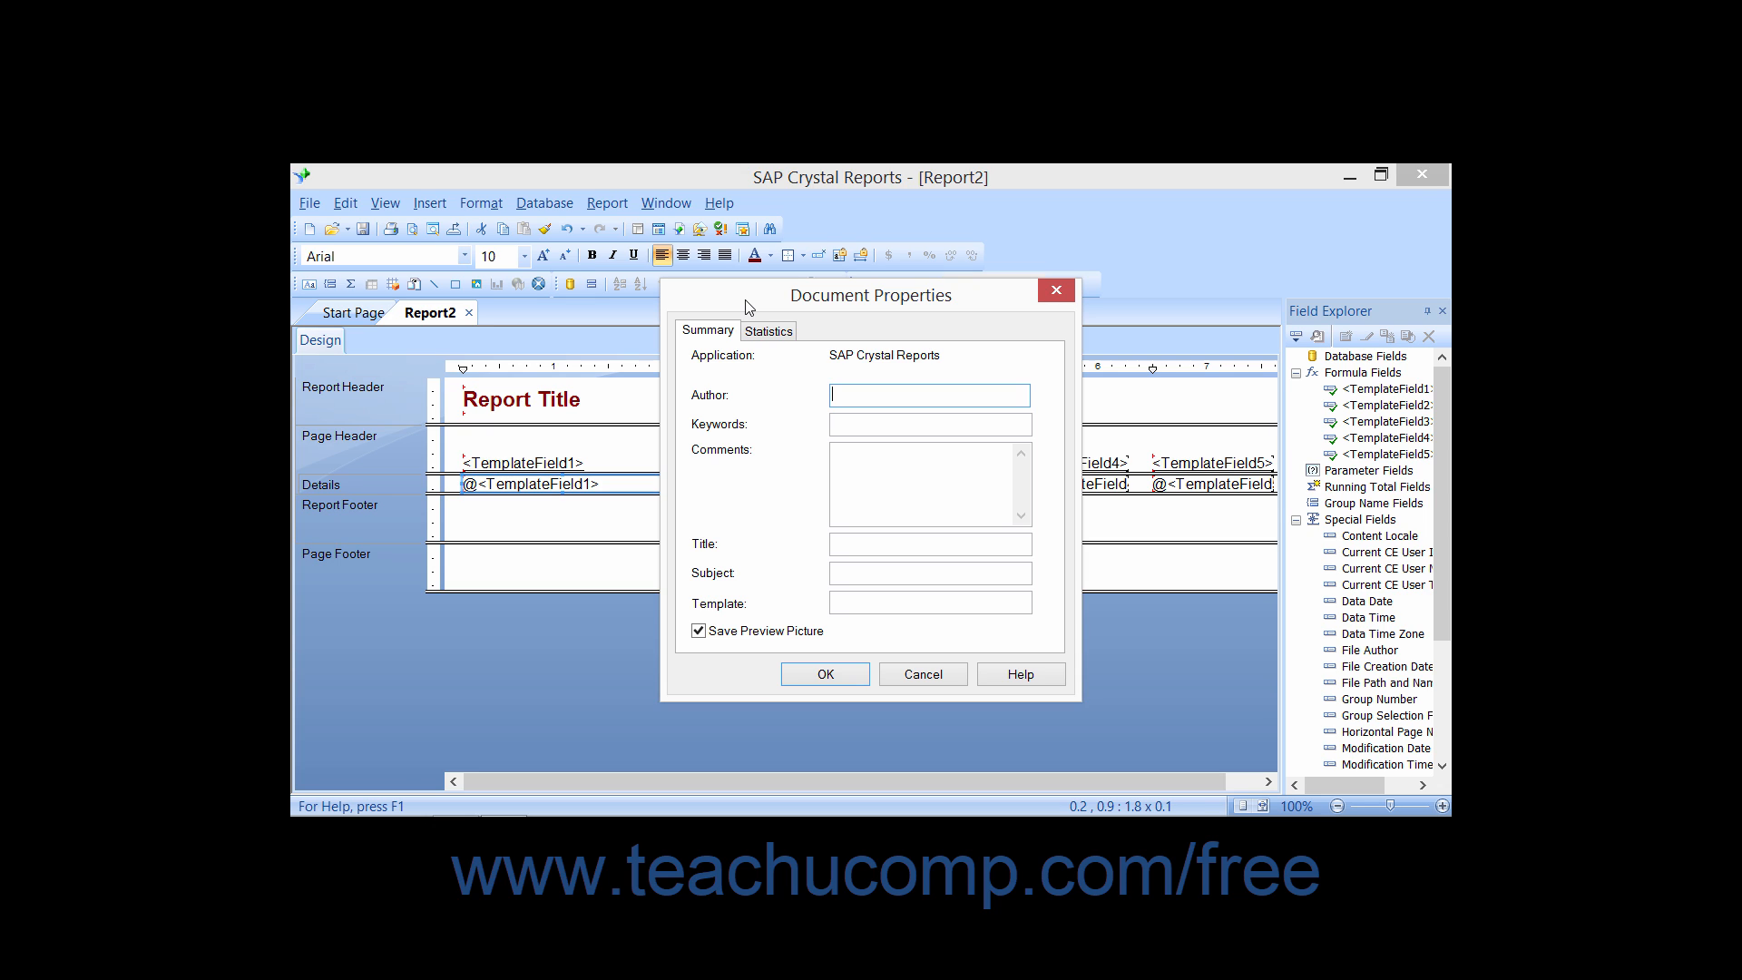
click(769, 333)
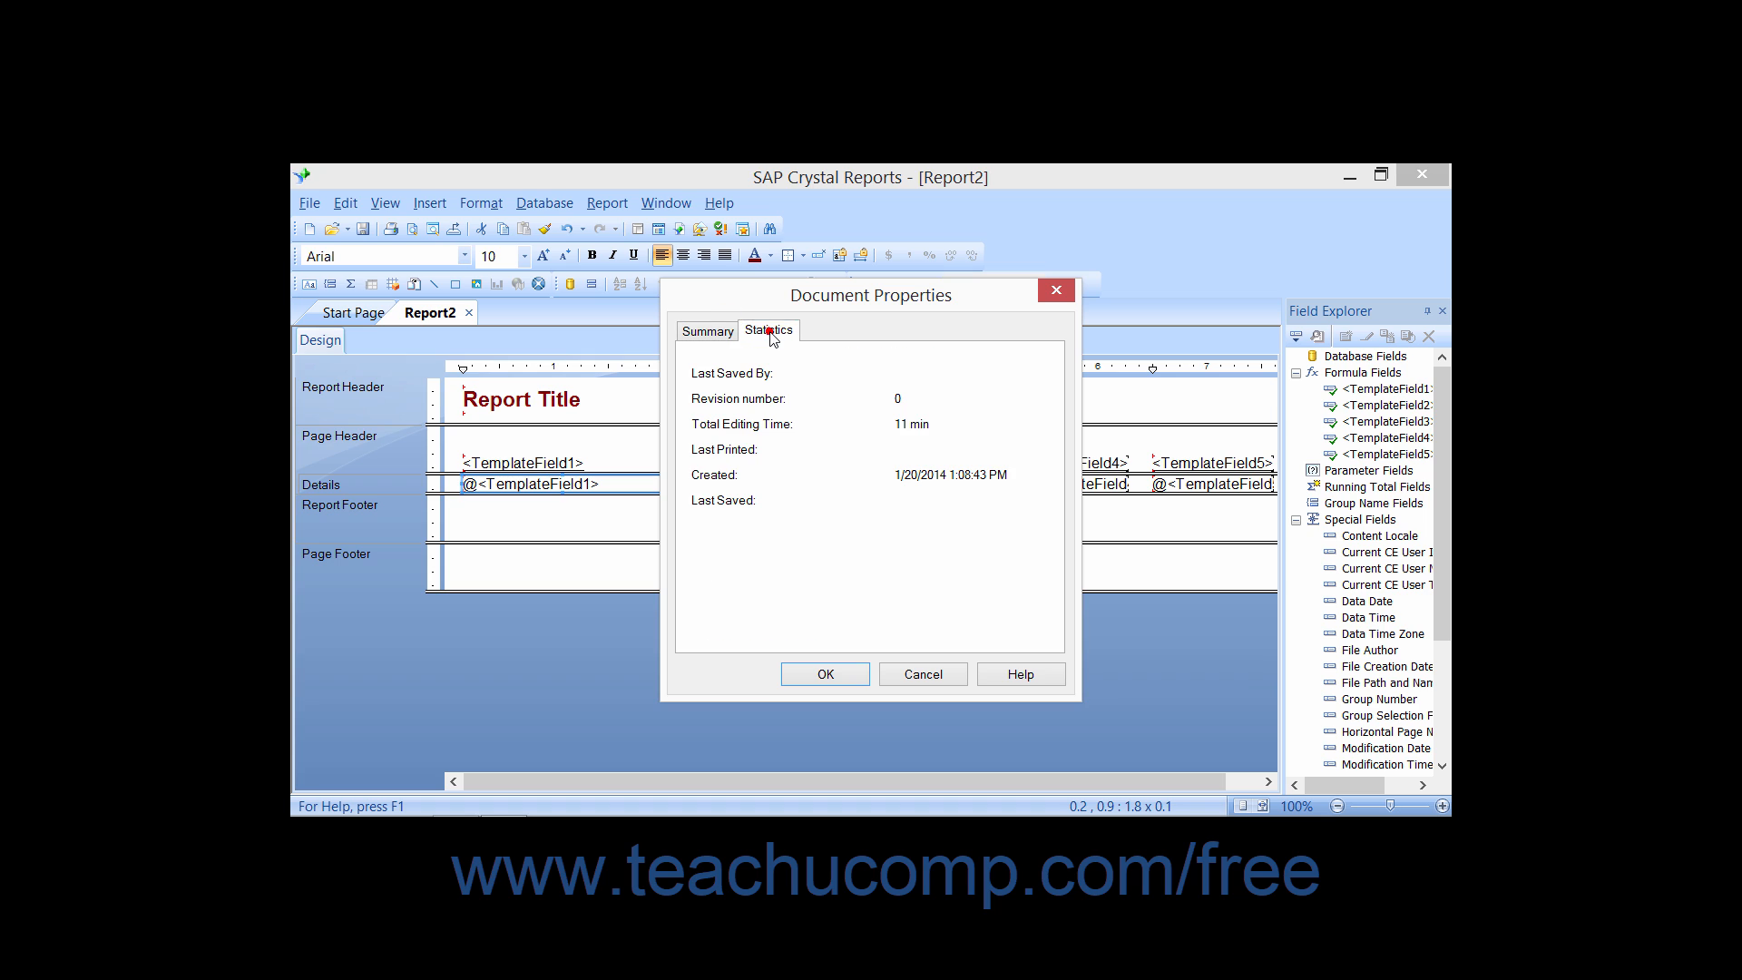
click(722, 337)
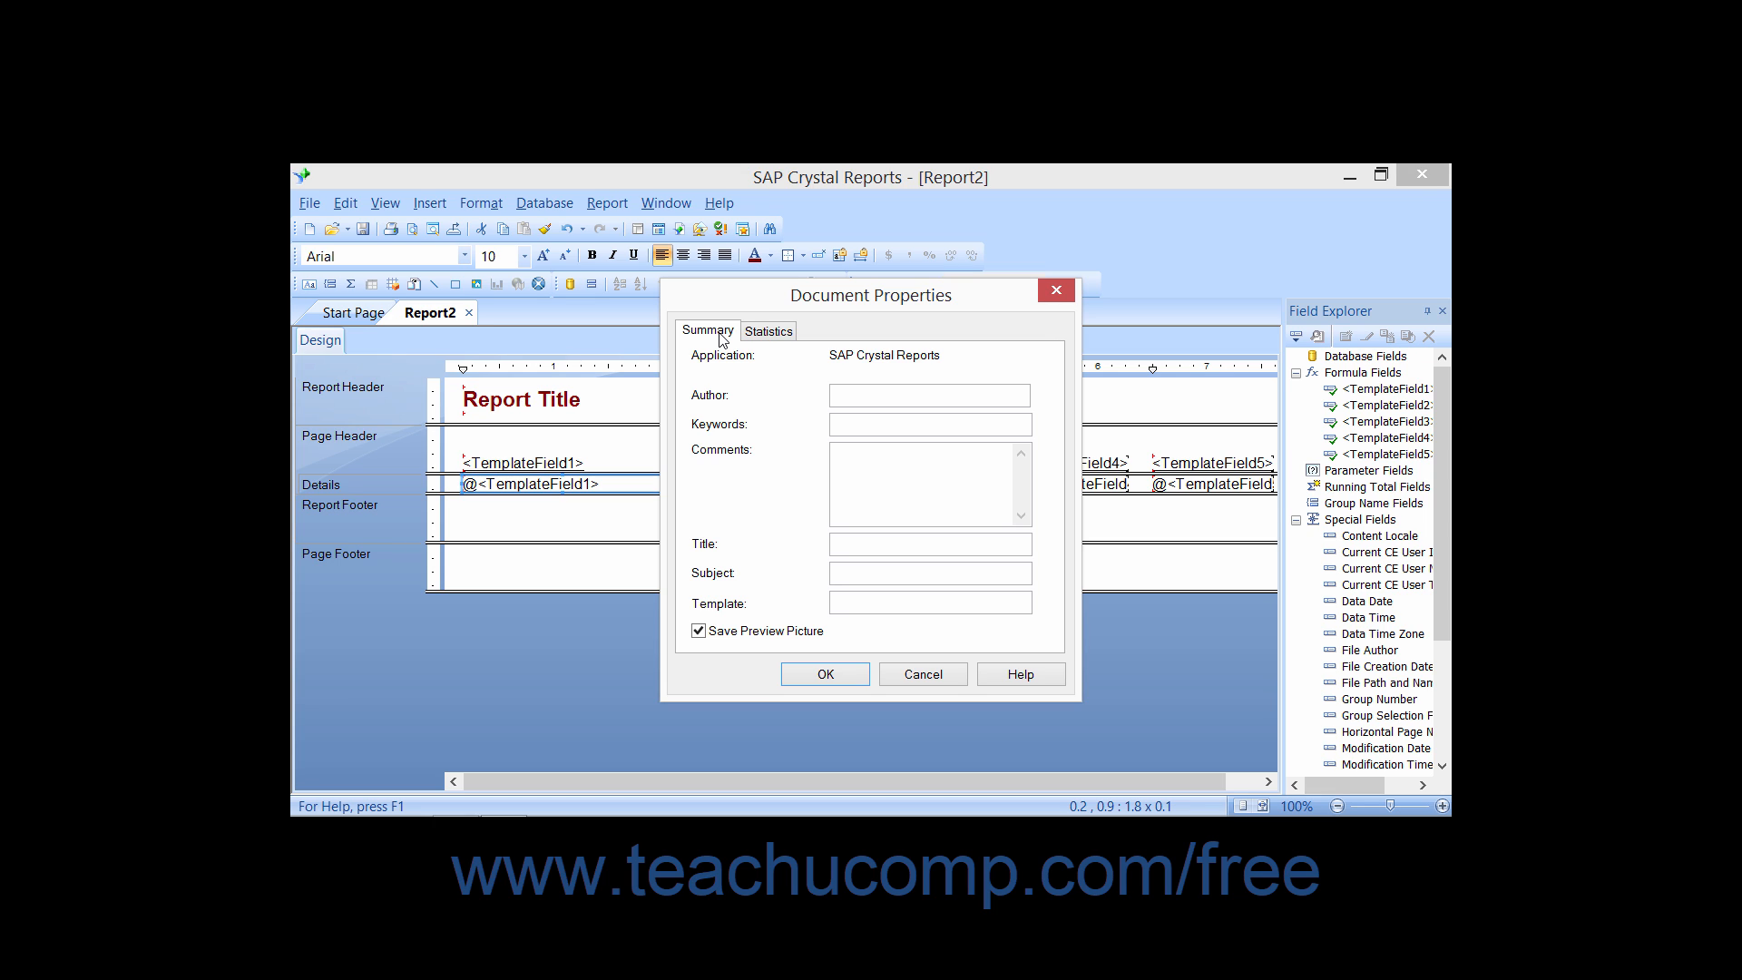
click(847, 396)
click(844, 424)
click(843, 454)
click(843, 541)
click(838, 575)
click(843, 603)
text(Custom Temp)
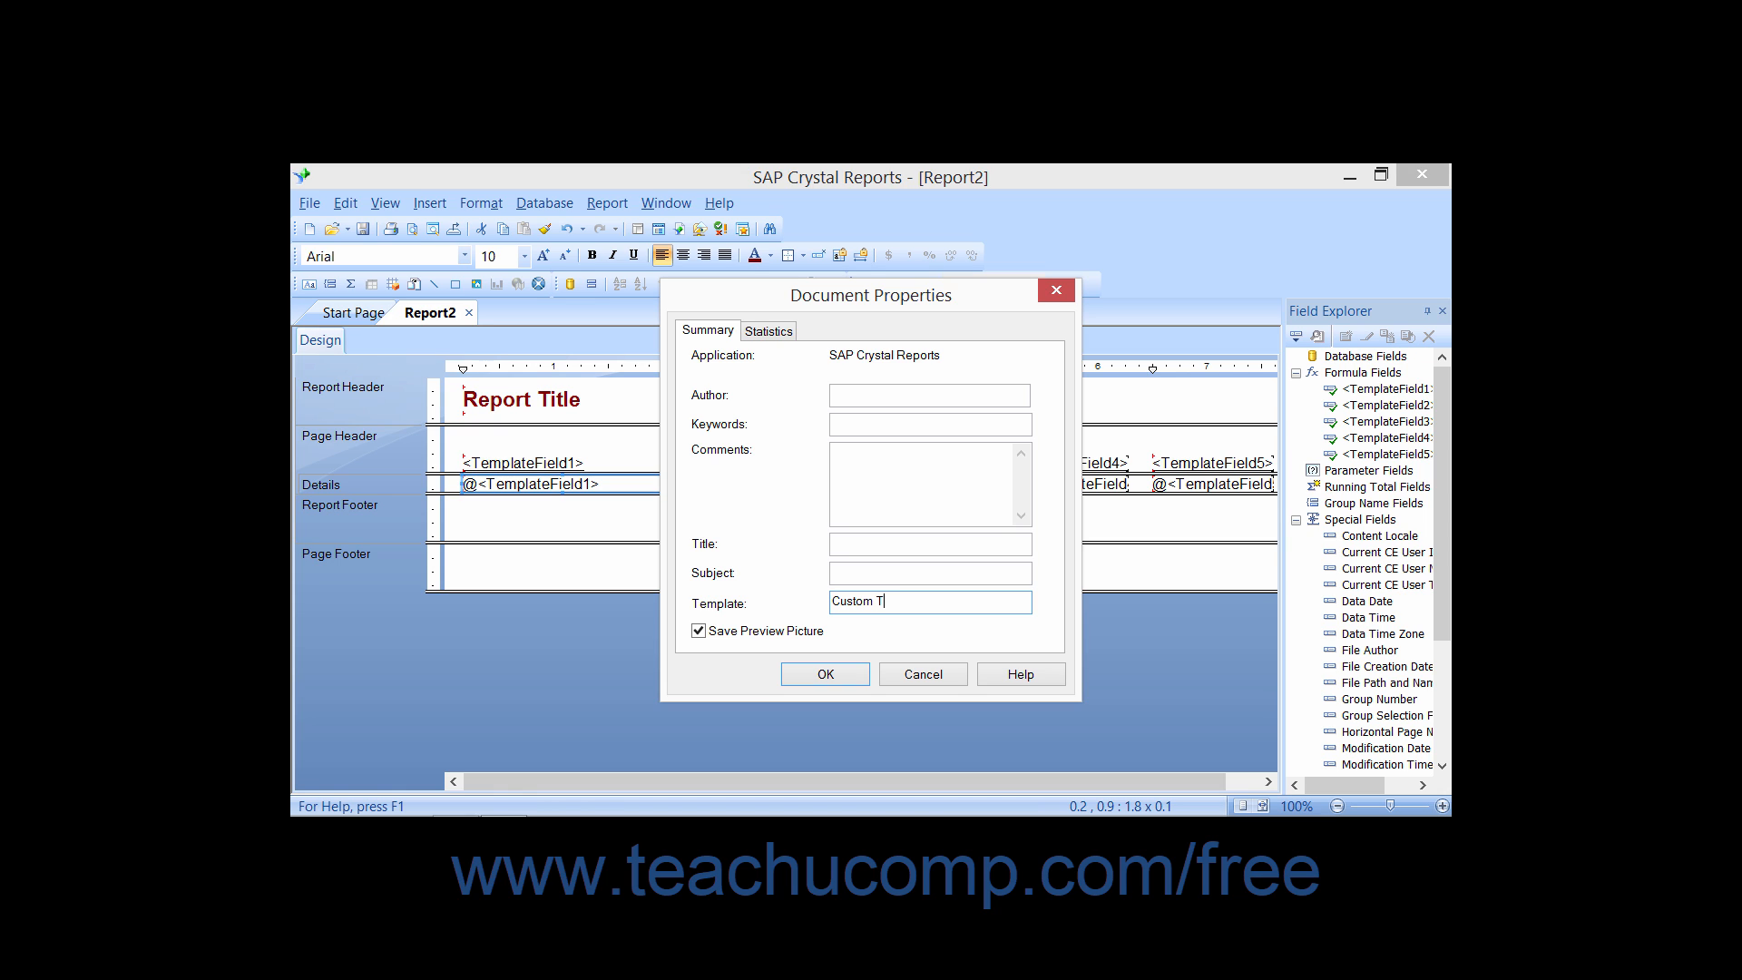
text(las)
text(te)
click(814, 677)
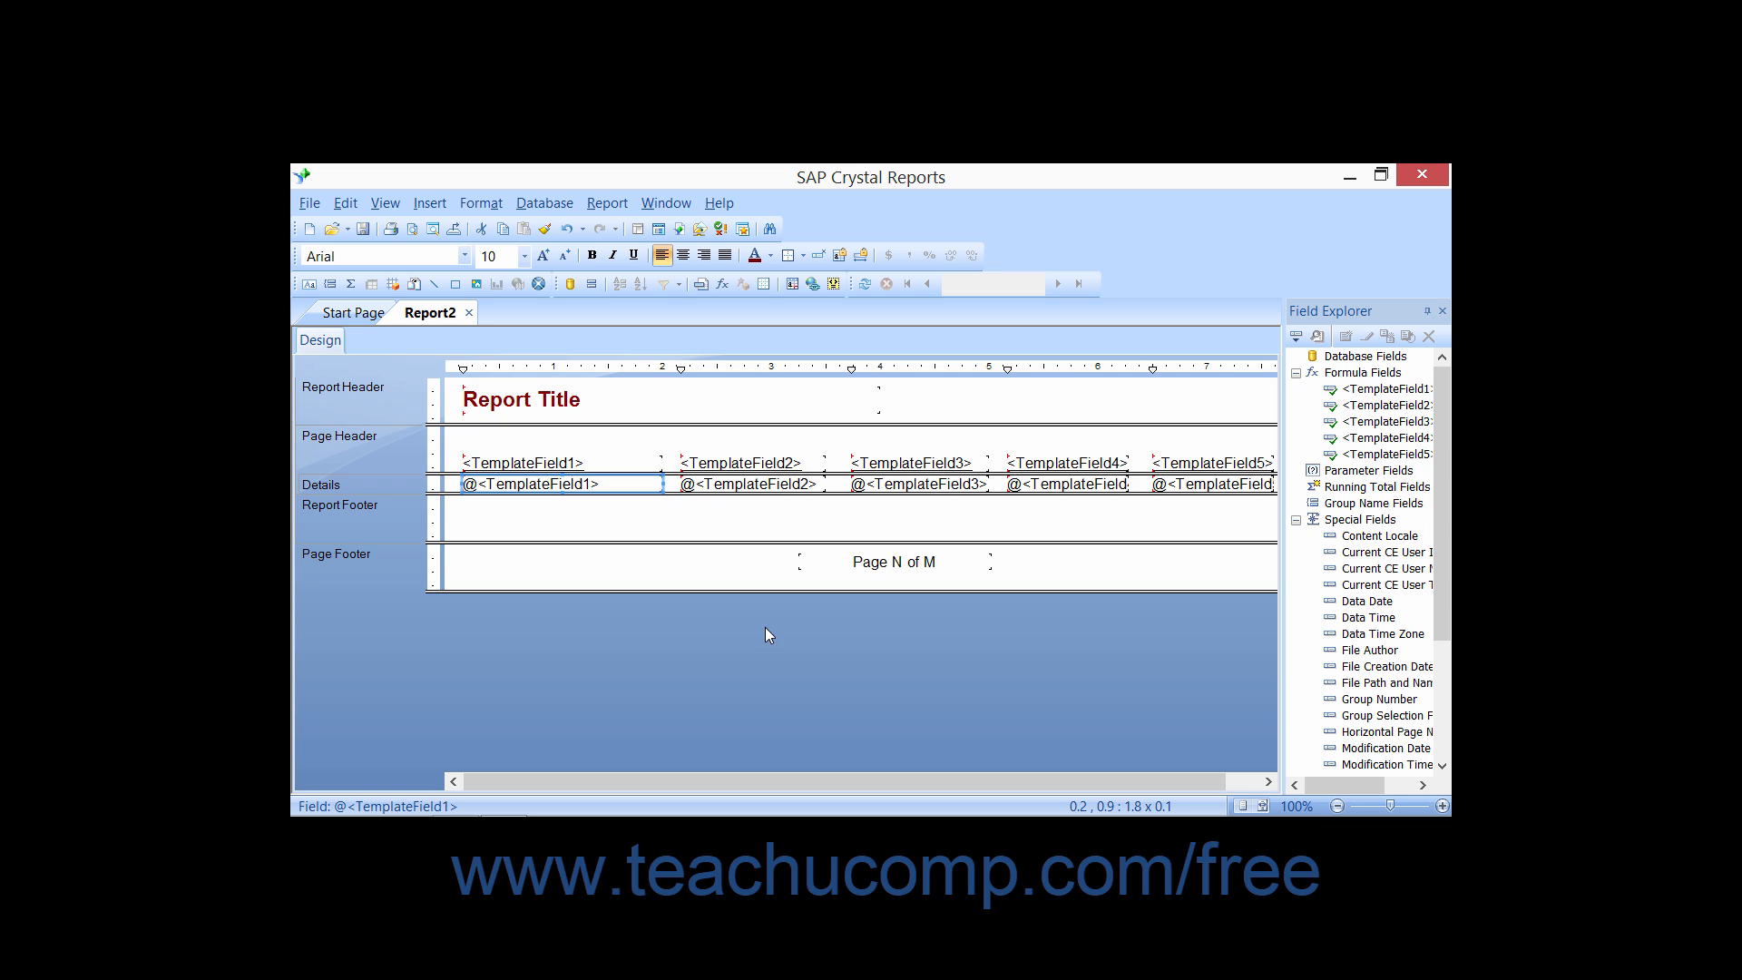
Step: Begin saving the report under a new name as a Crystal Reports file, entering My Template as the file name
click(313, 203)
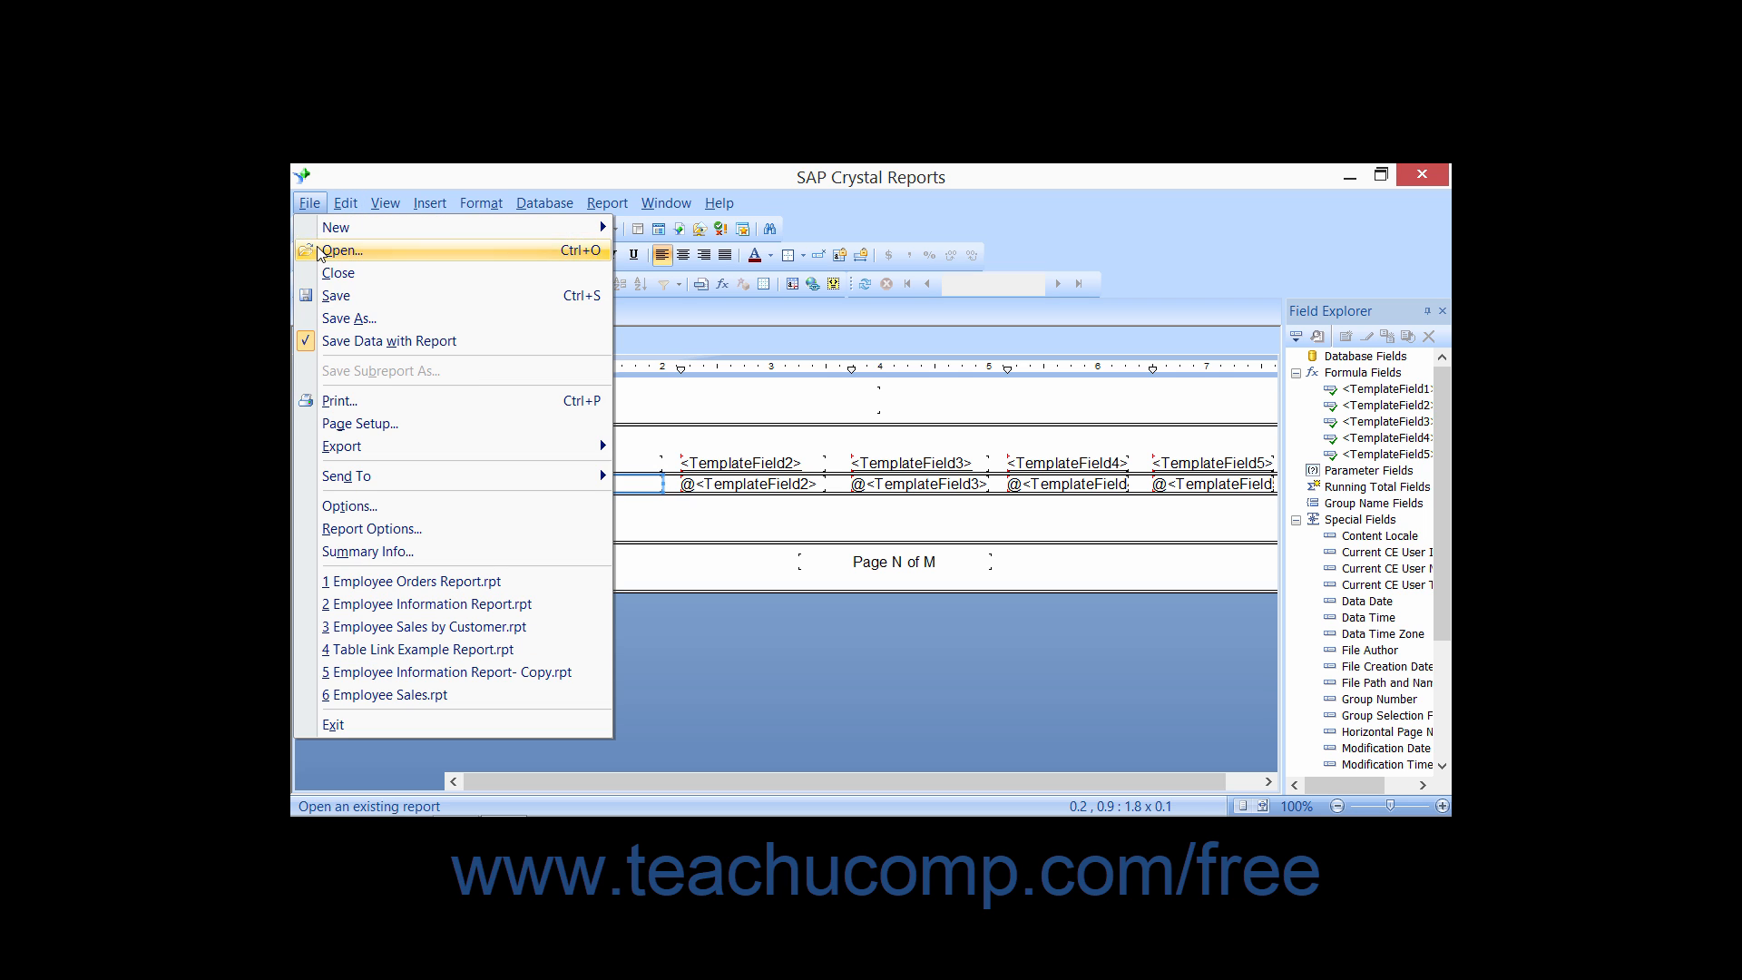
click(338, 322)
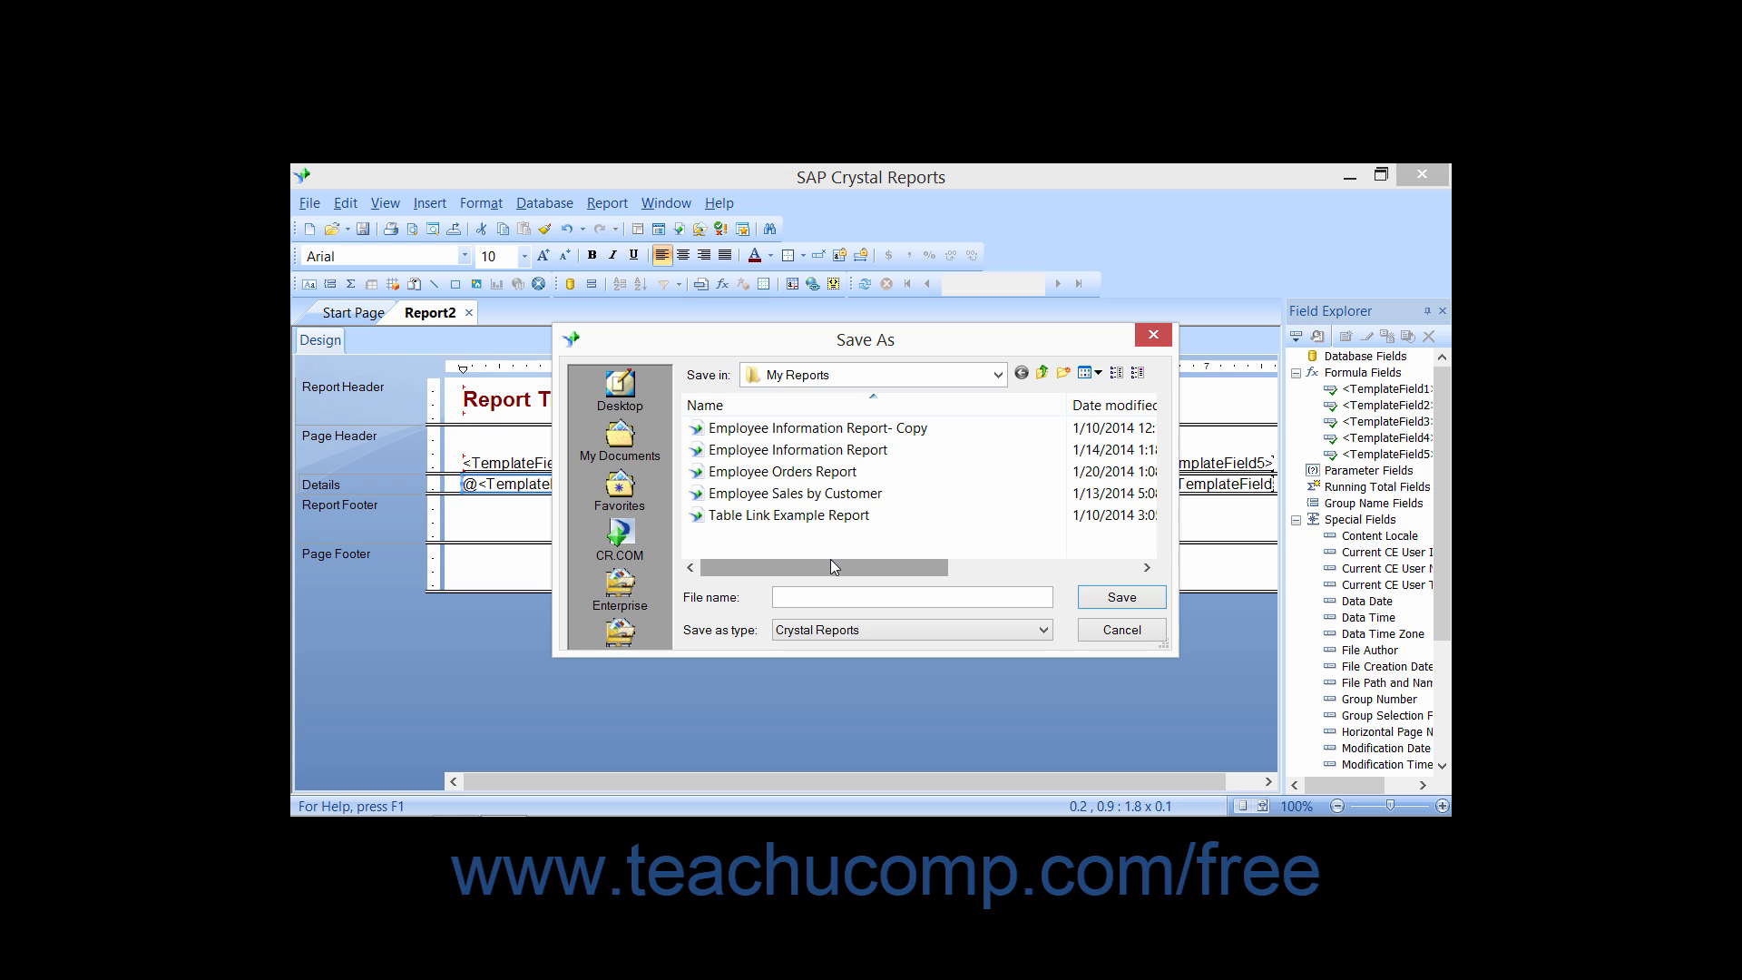
click(829, 631)
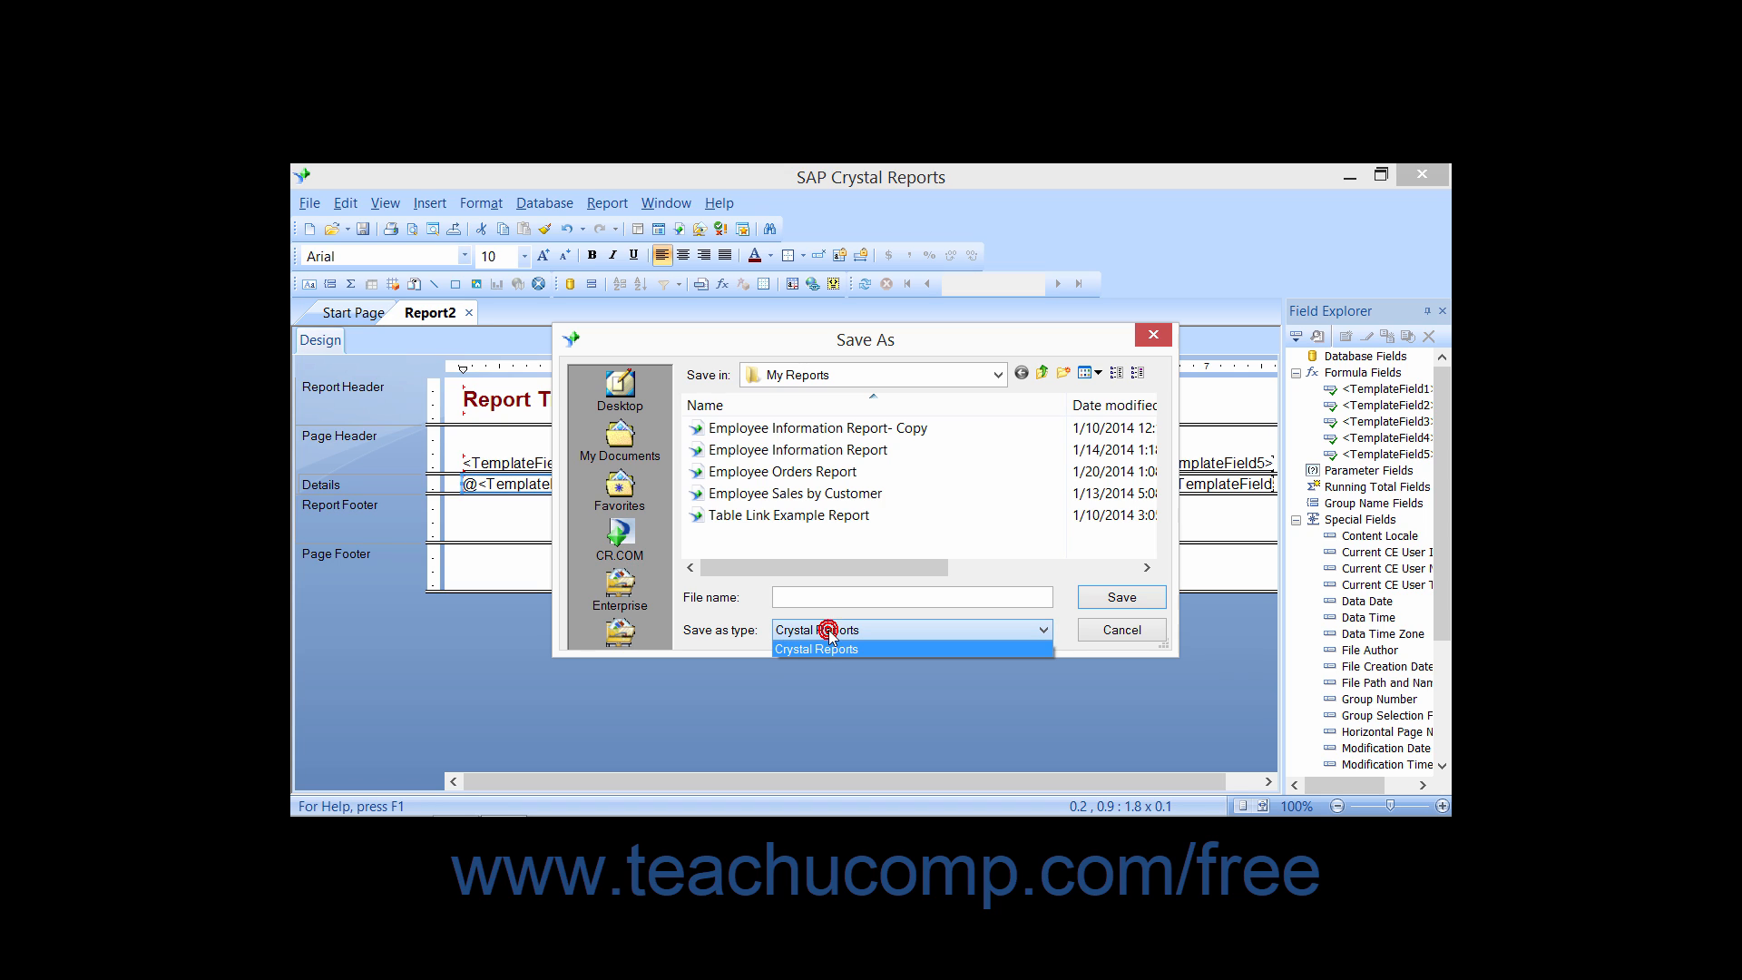
click(829, 631)
click(814, 599)
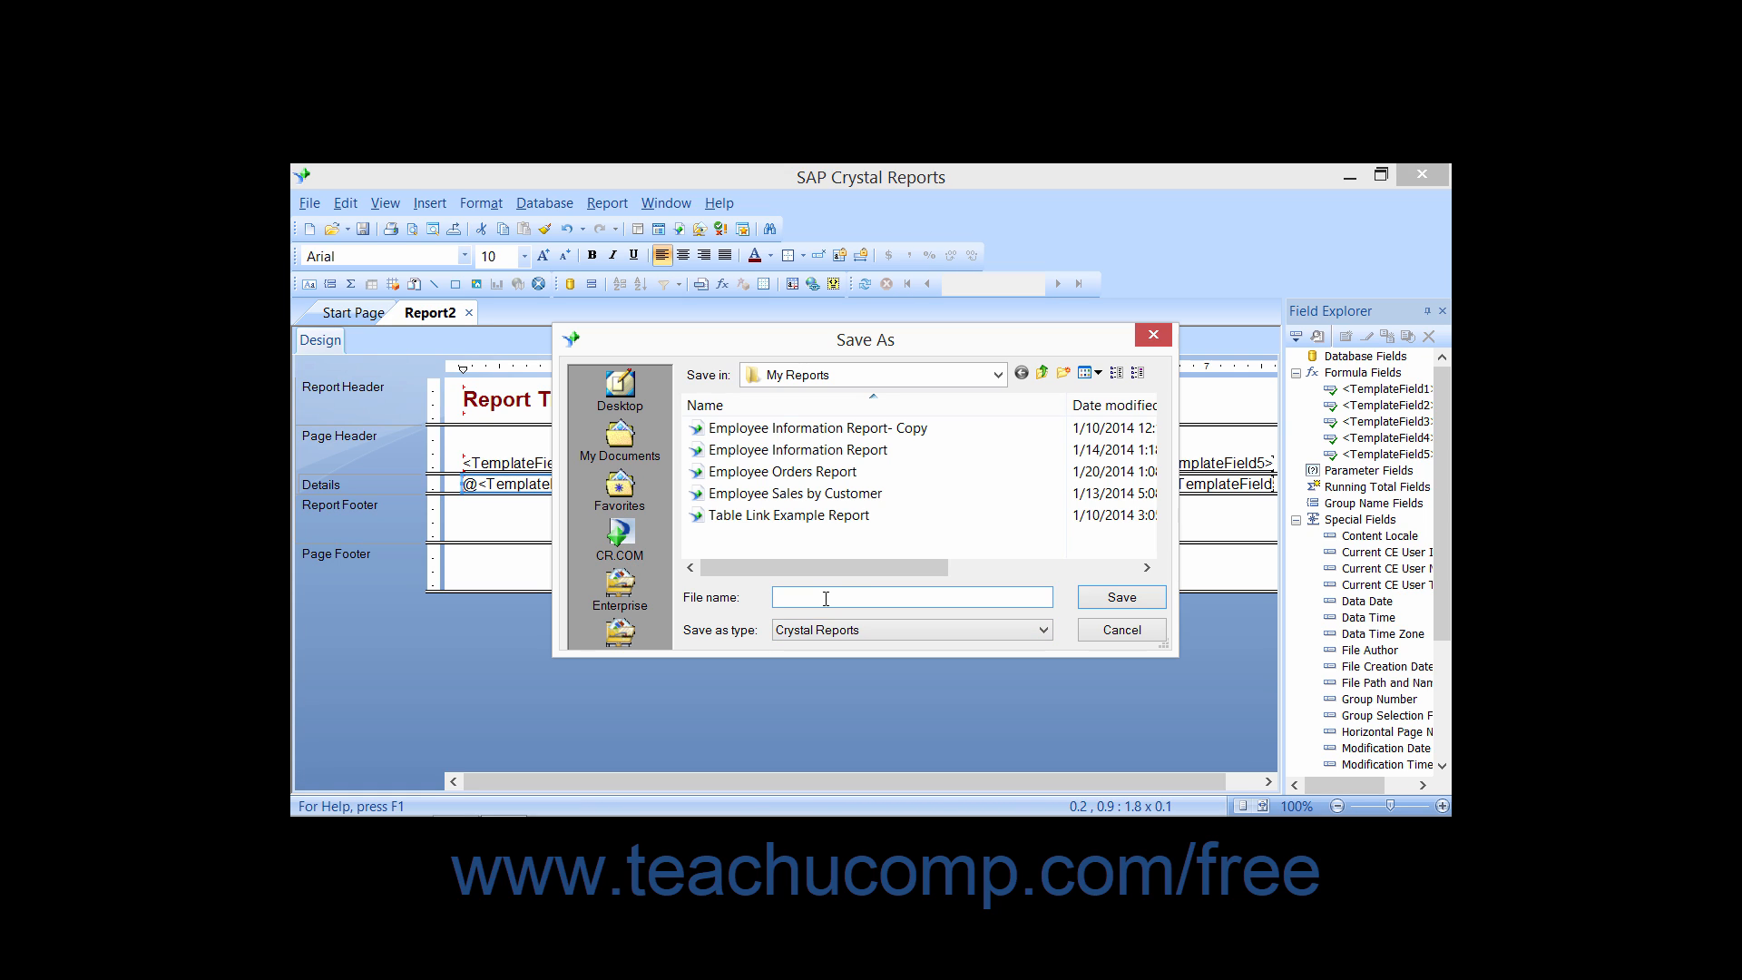
text(My Template)
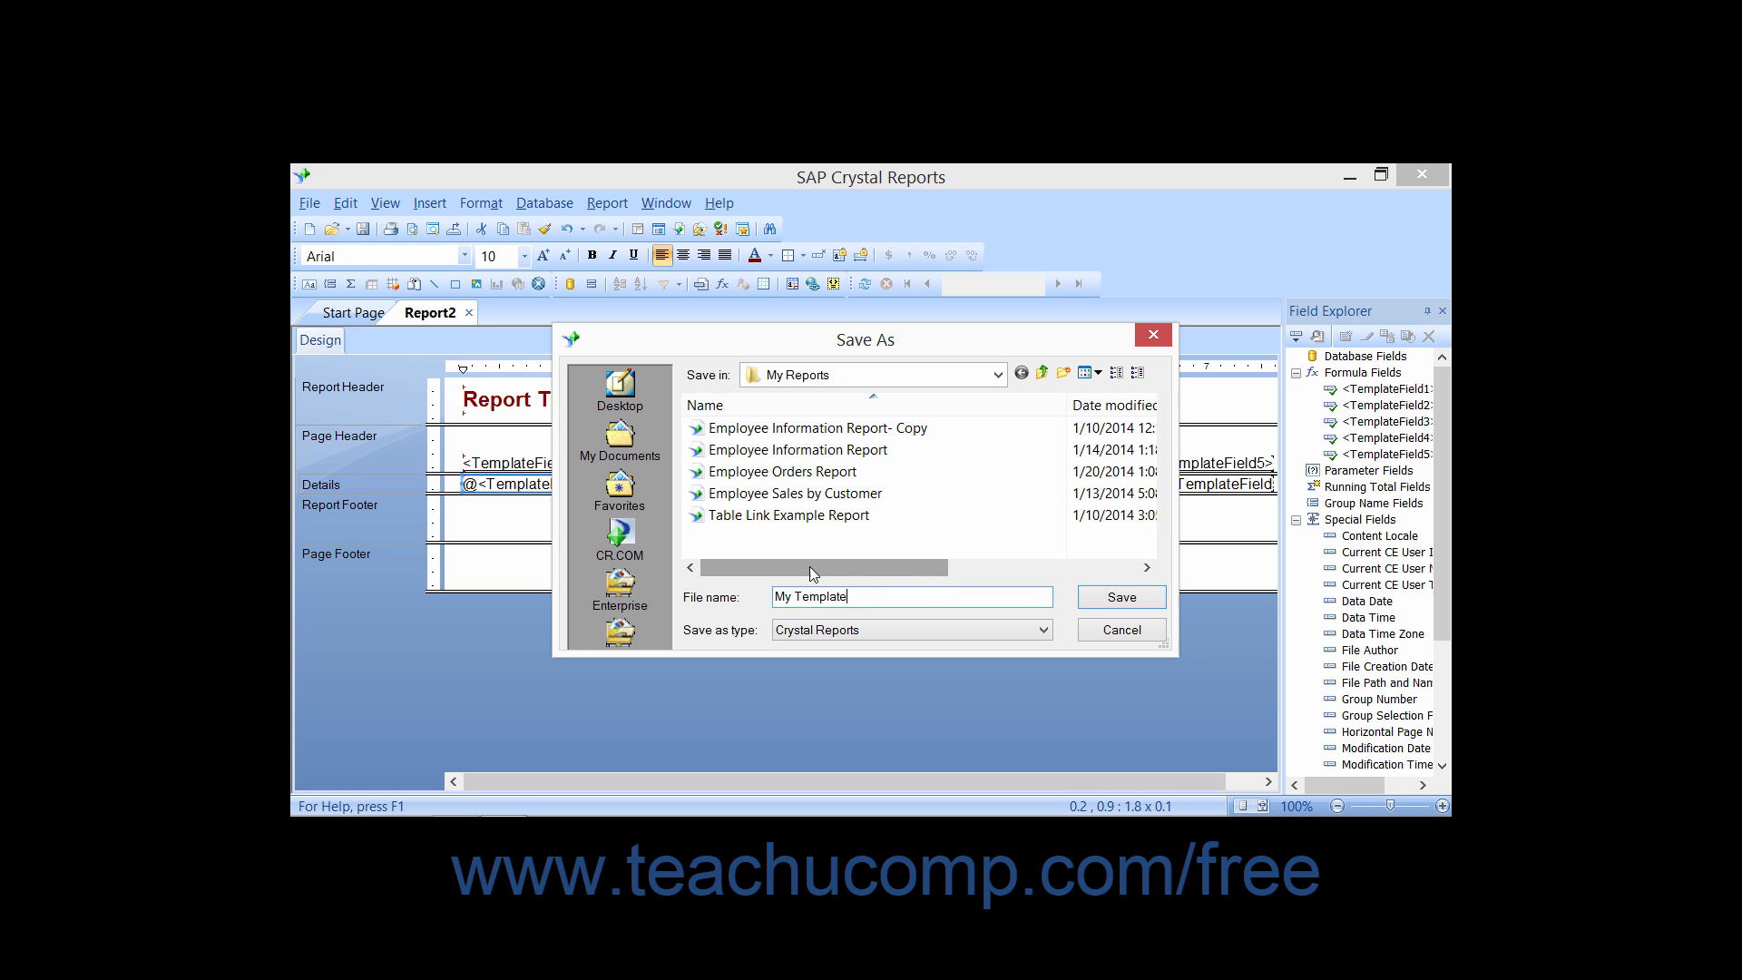
Step: Choose C:\Program Files (x86)\SAP BusinessObjects\Crystal Reports\Templates\en as the folder to save in
click(998, 375)
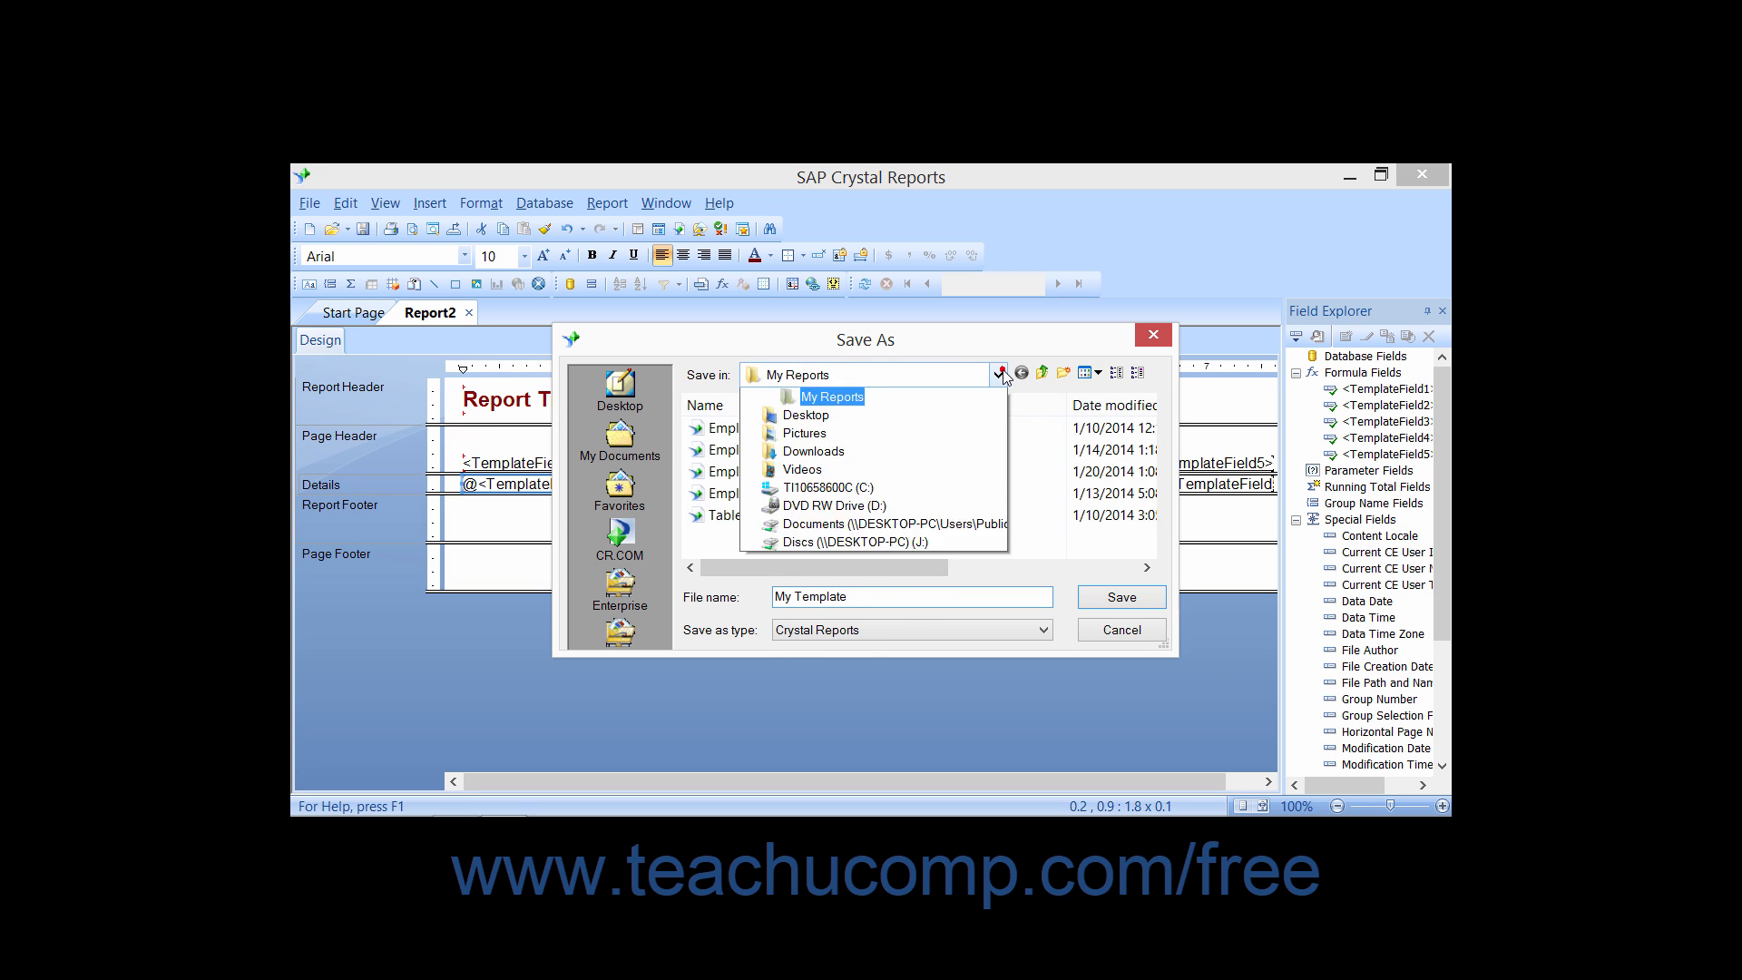
click(836, 676)
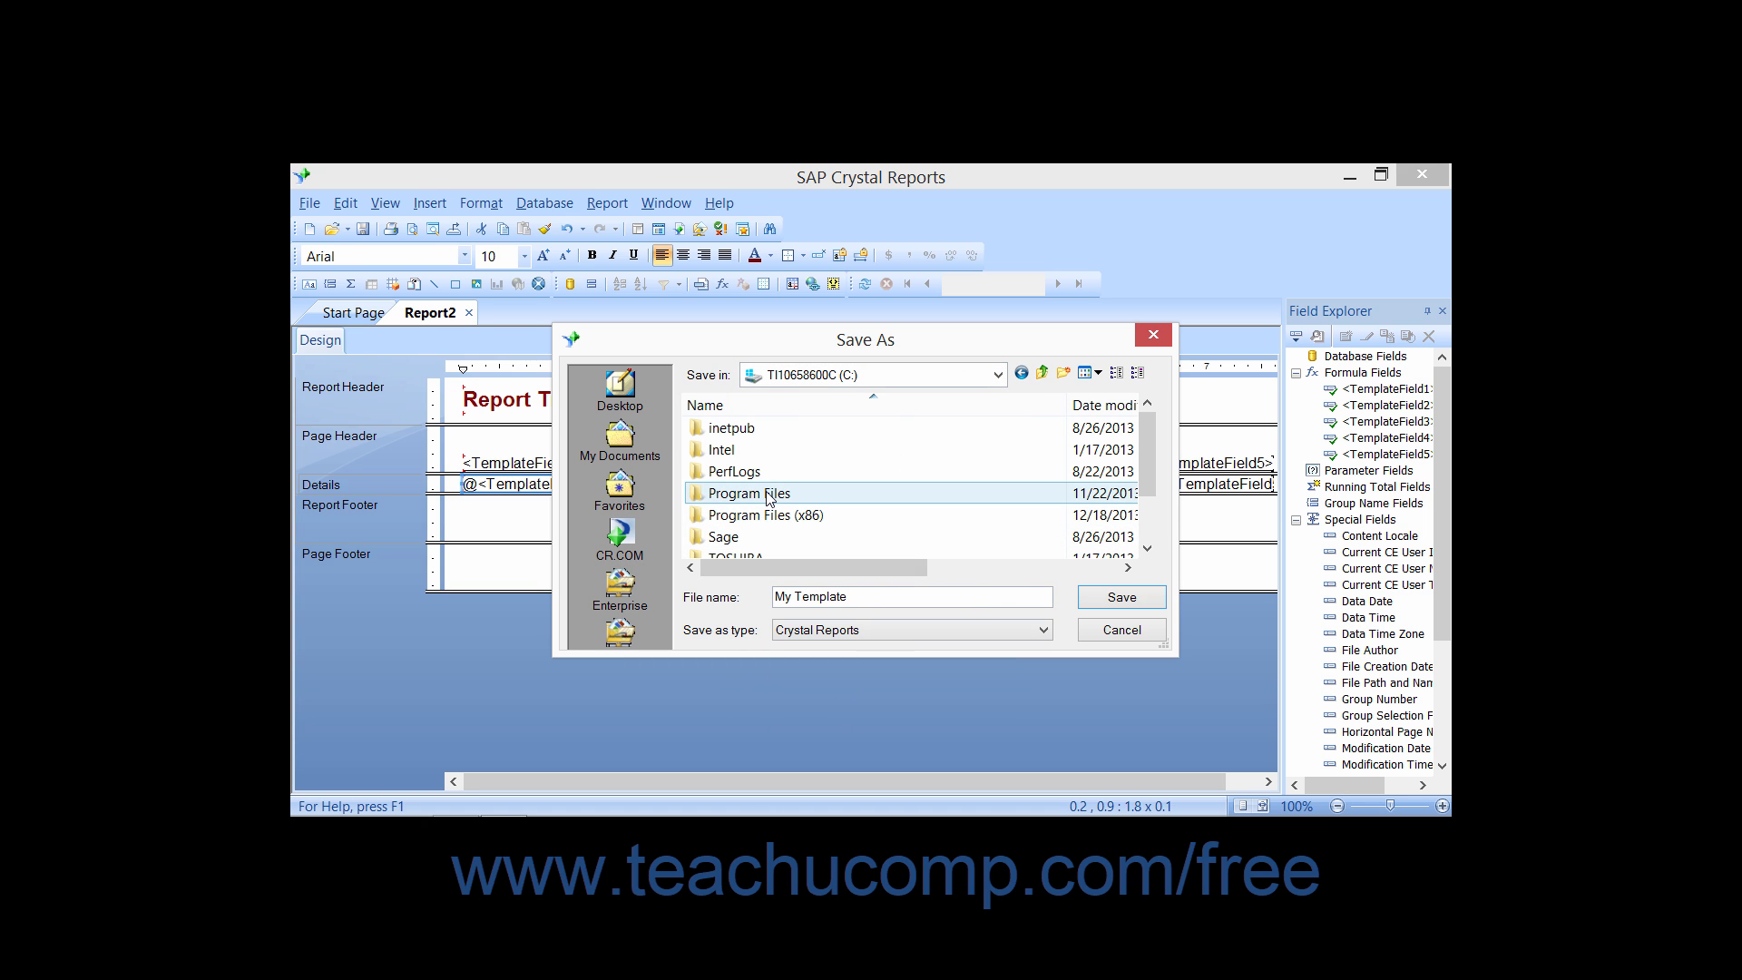
double_click(817, 514)
scroll(833, 519, down, 5)
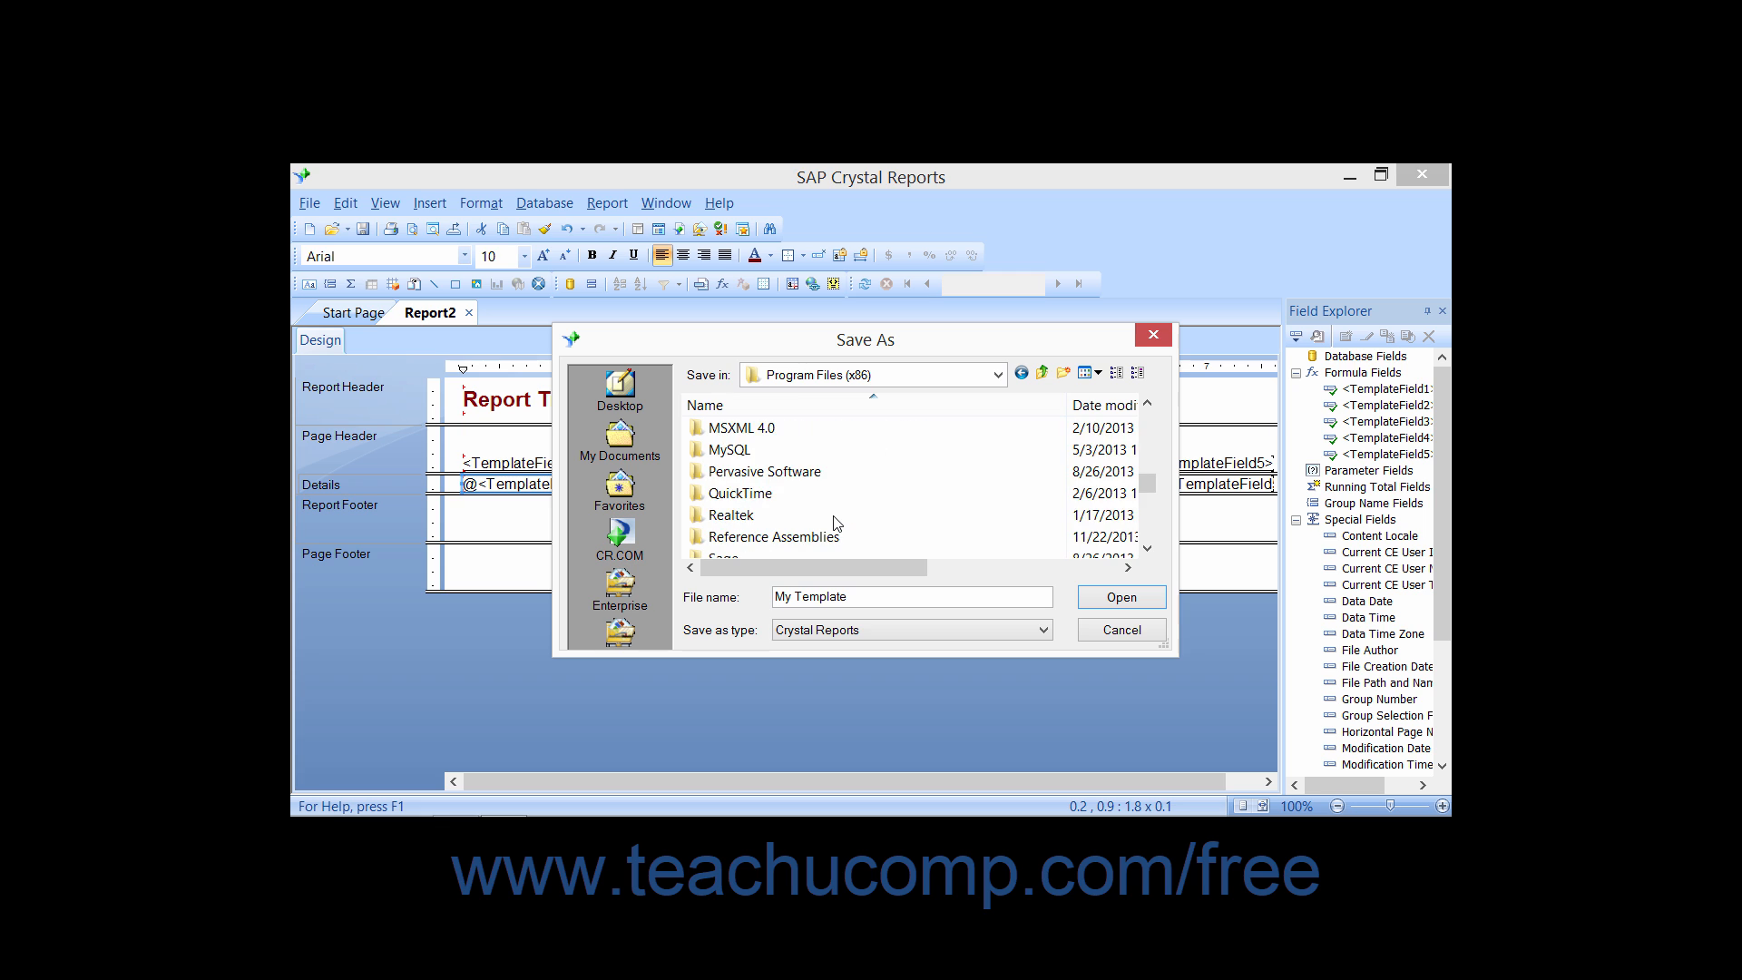
scroll(833, 523, down, 2)
double_click(784, 449)
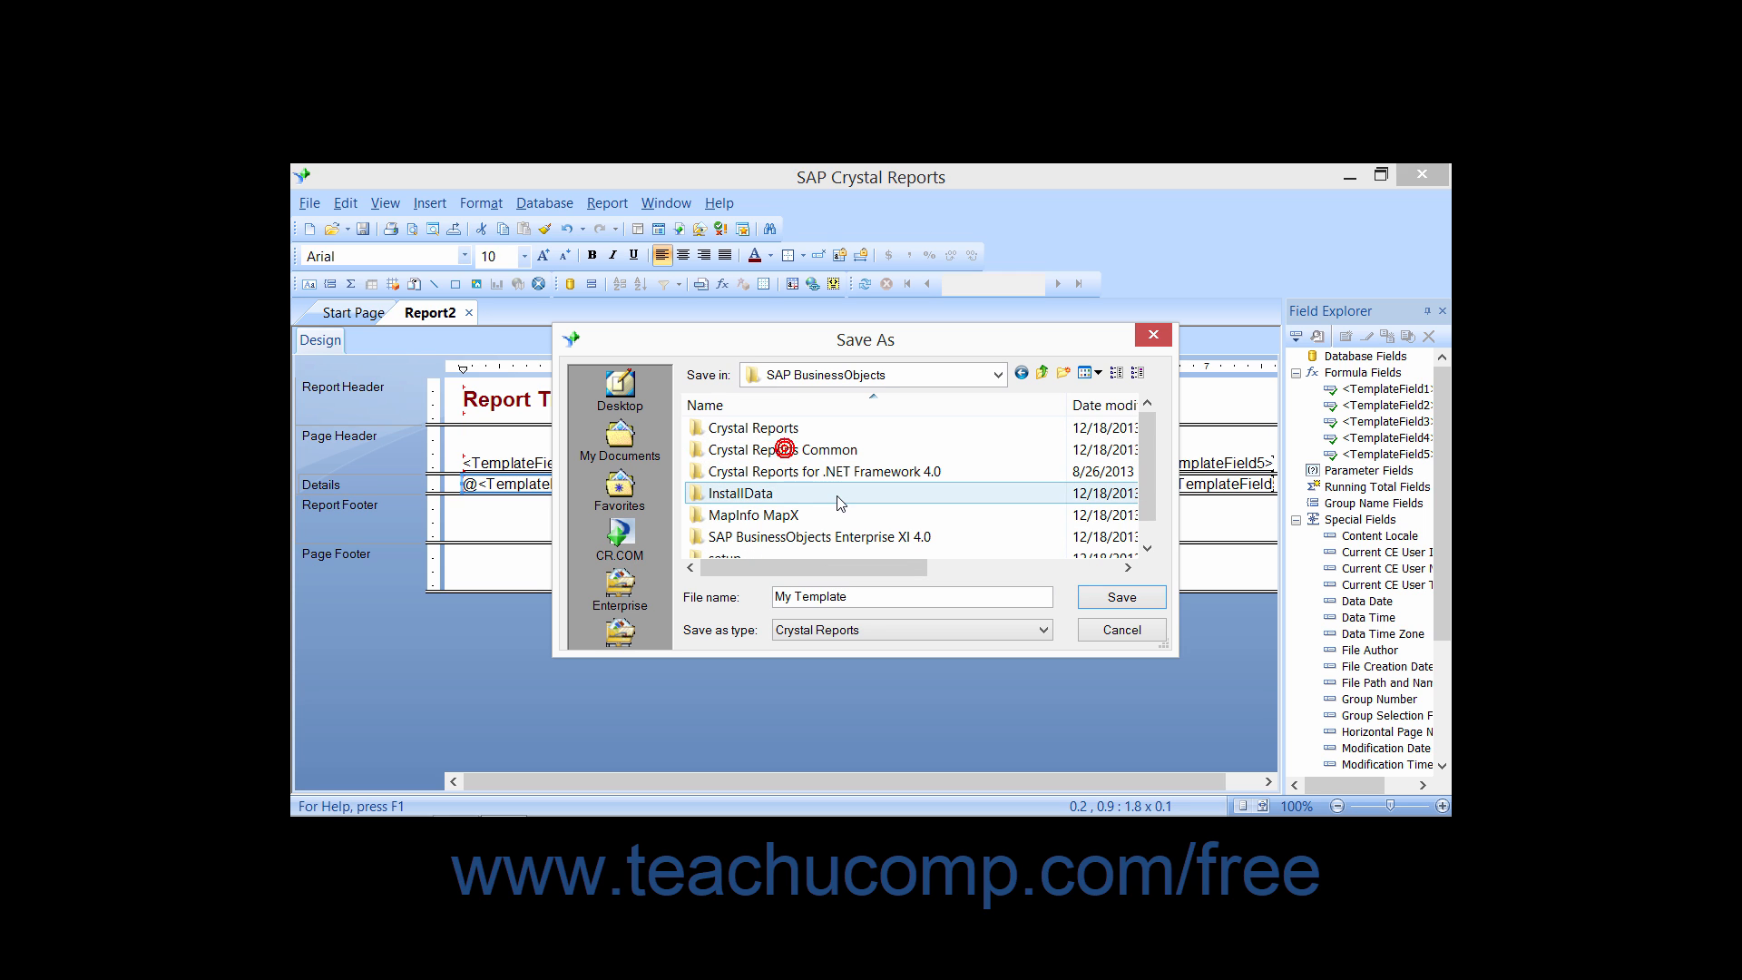
double_click(784, 429)
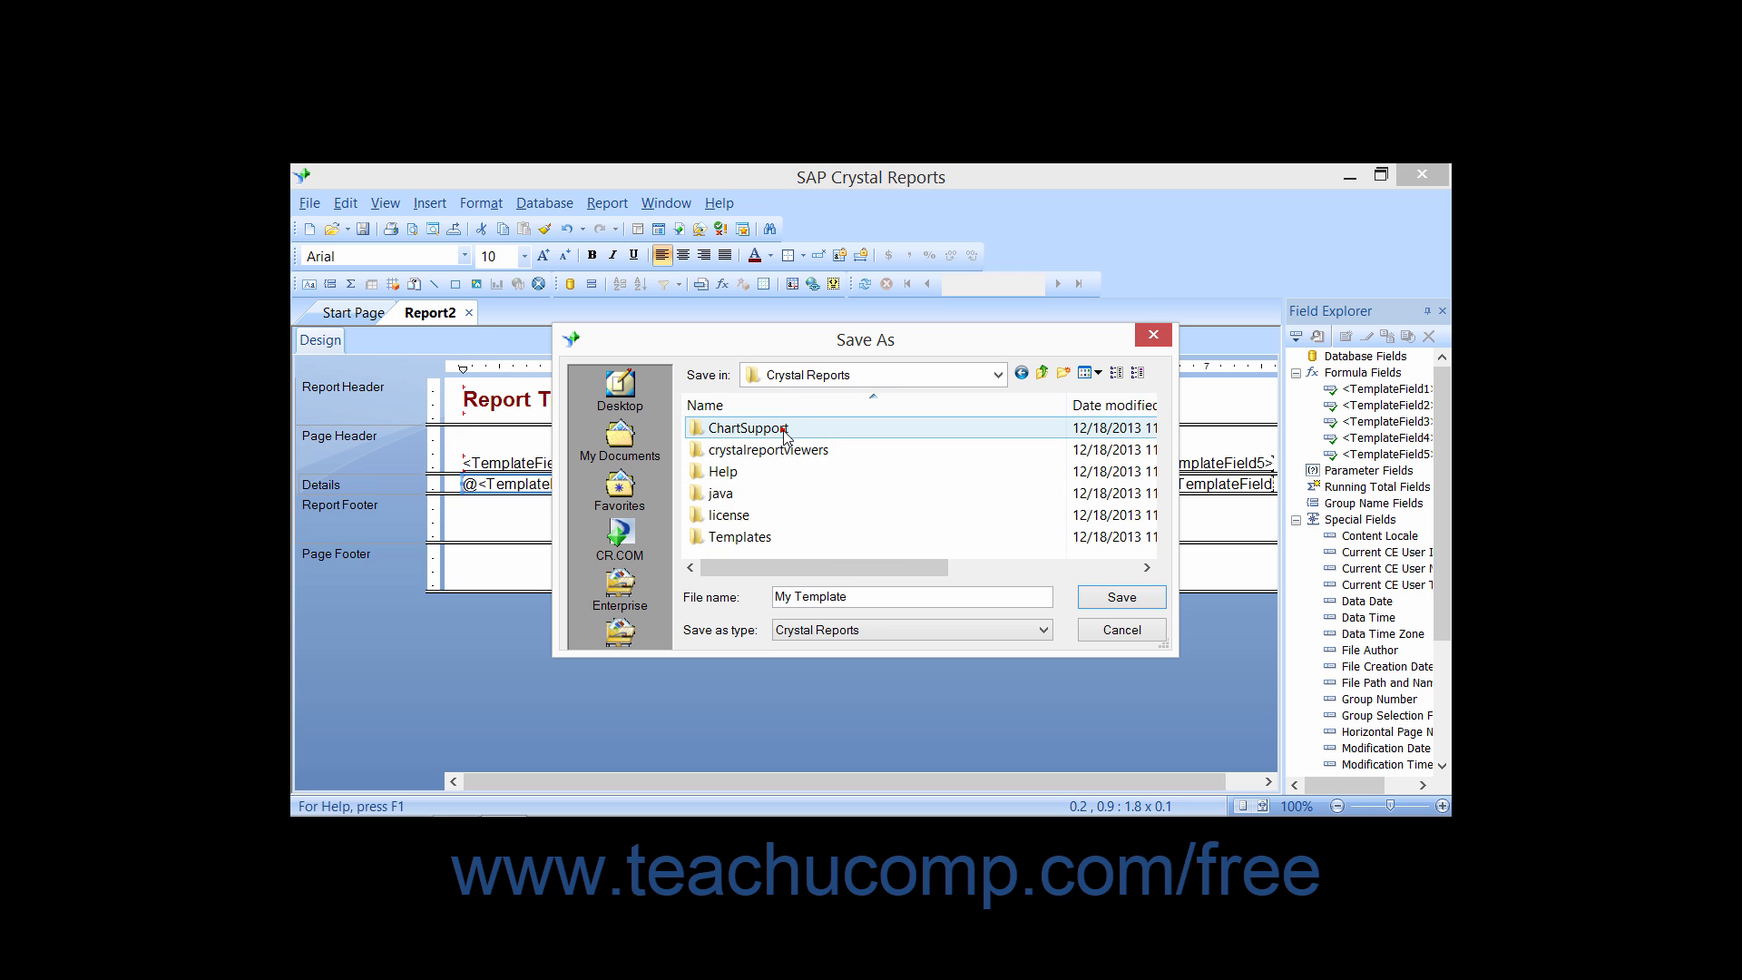
double_click(759, 538)
click(717, 432)
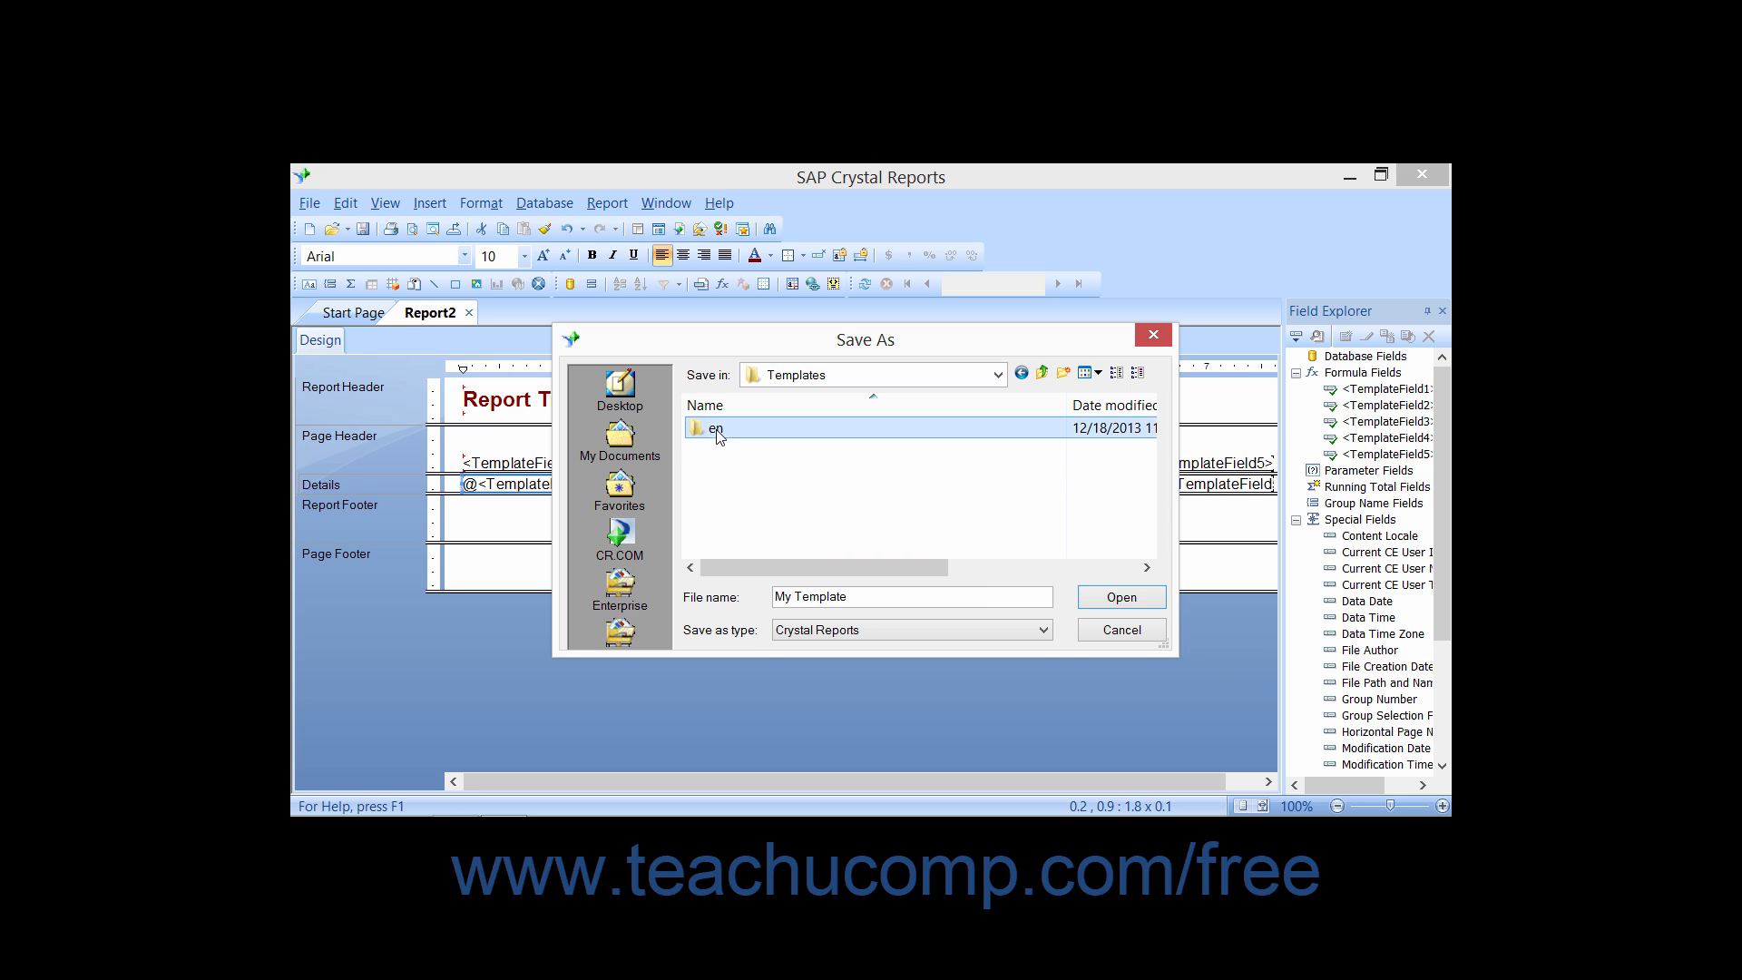
double_click(717, 432)
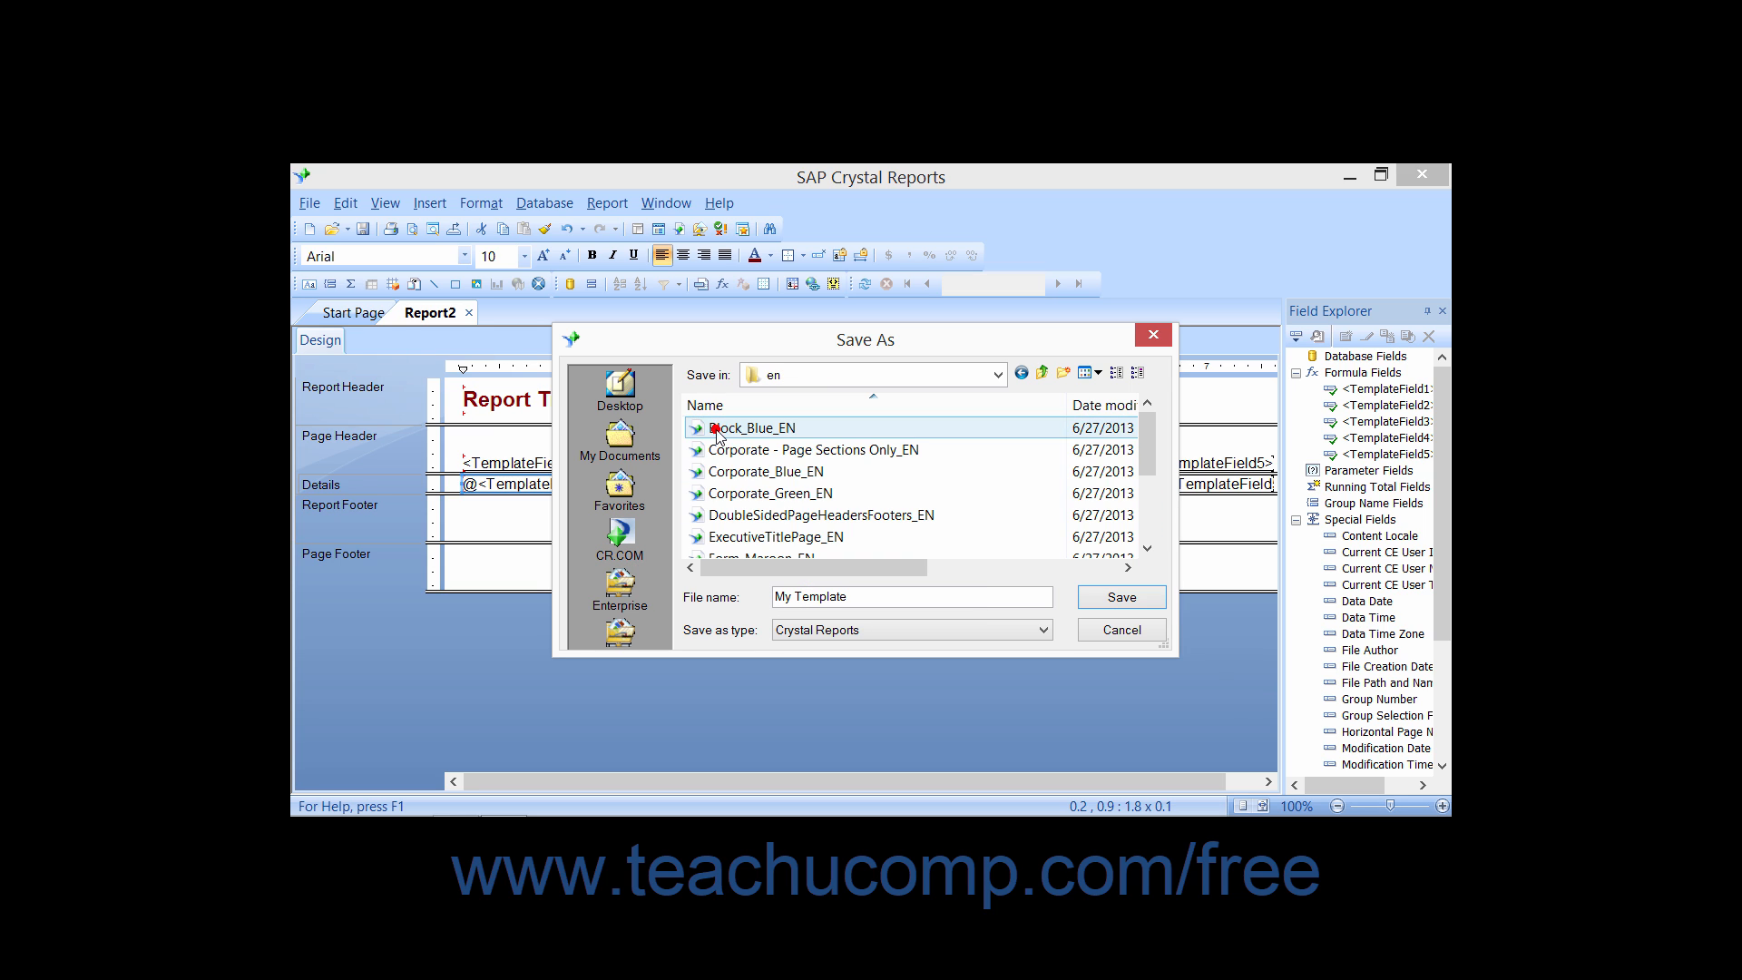
Step: Change the file name to My_Template_EN and try to save the report in the en templates folder
click(890, 593)
drag(886, 592, 787, 589)
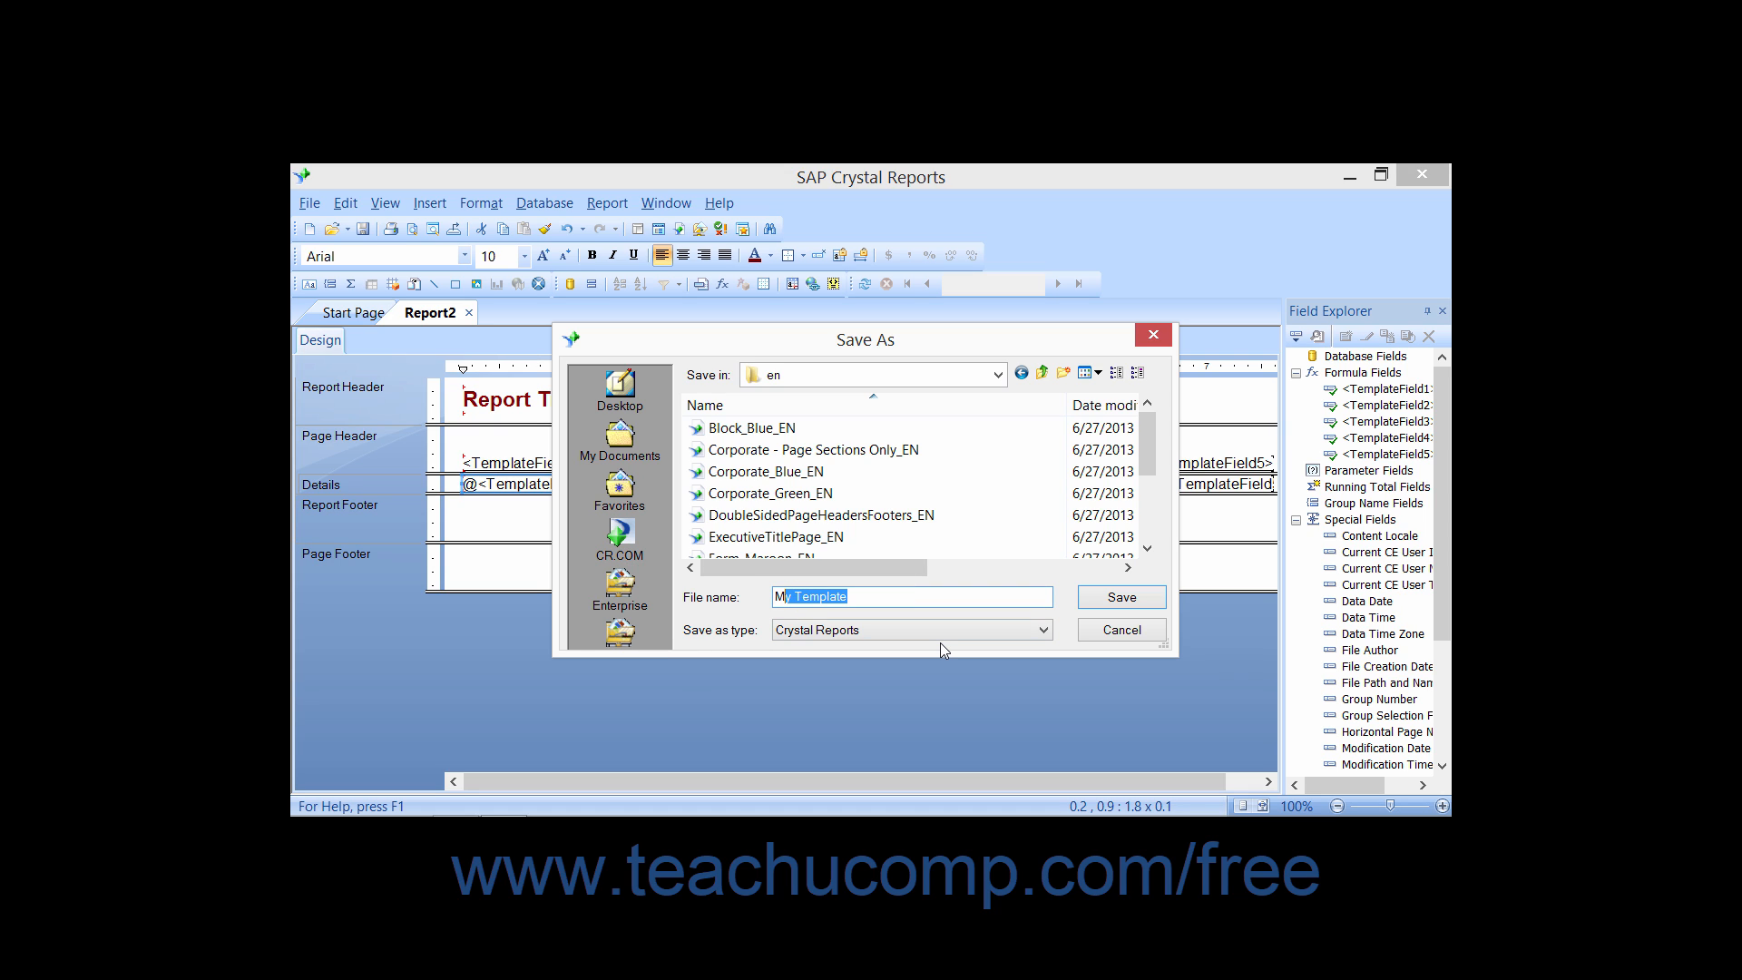
text(y_Template_EN)
click(1146, 599)
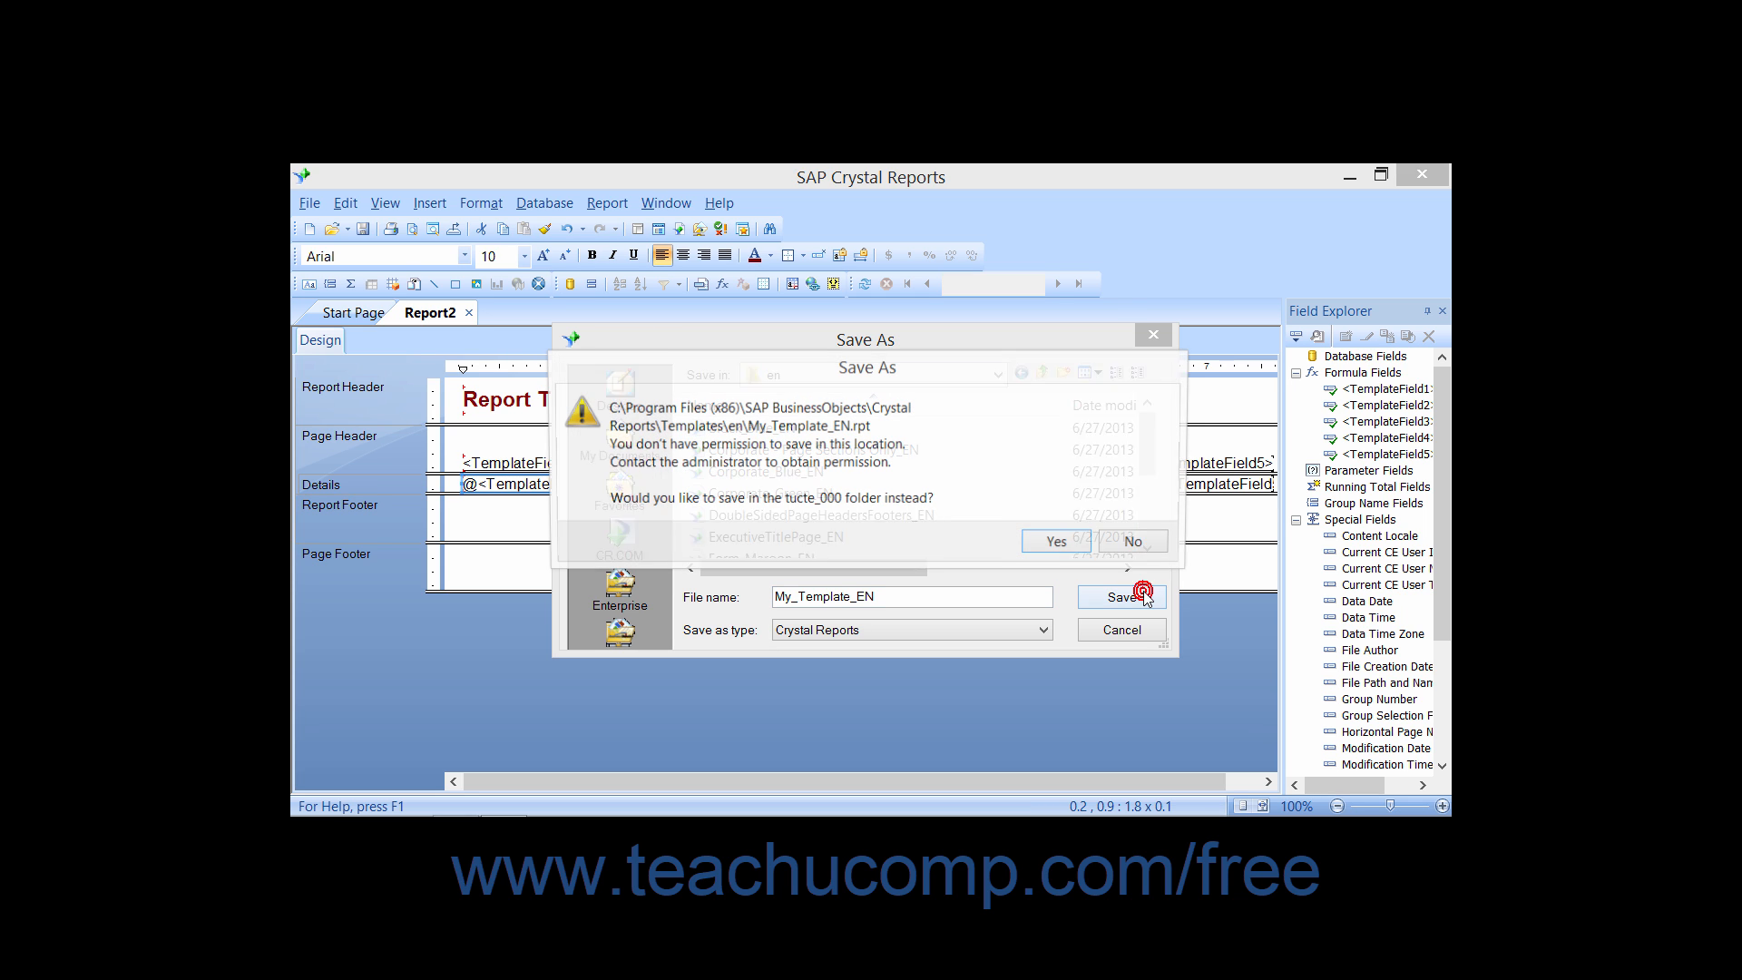